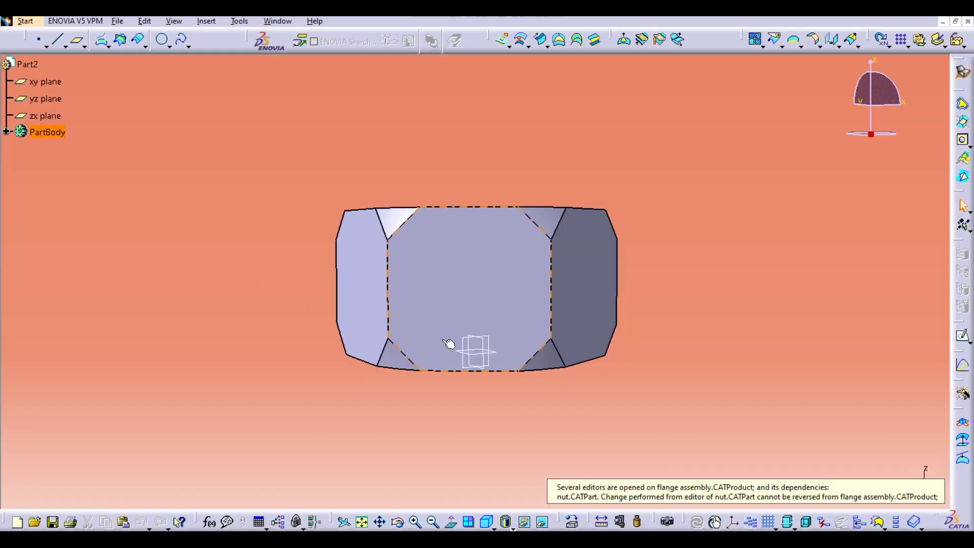
Step: Examine the nut, flange.CATPart and bolt.CATPart from several angles, opening the flange and bolt parts in turn
middle_click_drag(453, 342, 557, 317)
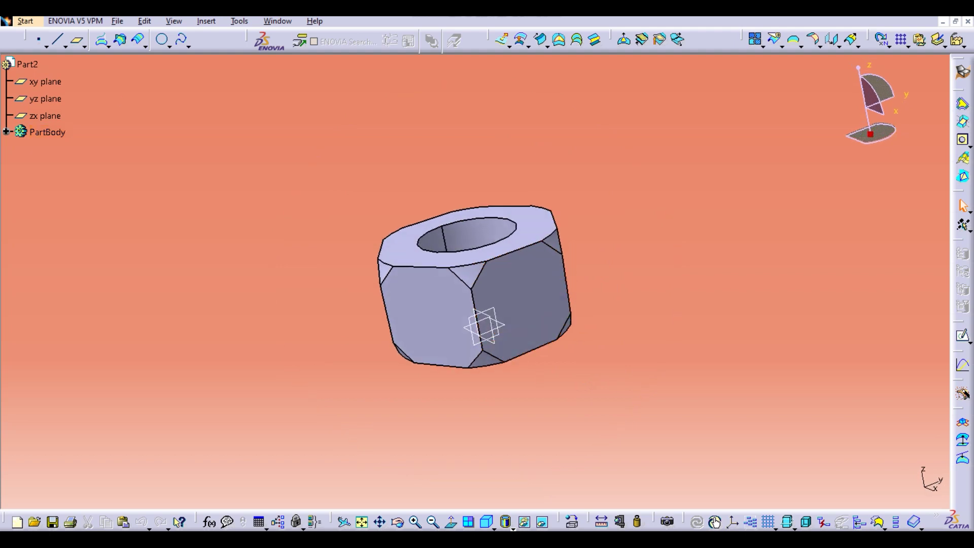
left_click(25, 22)
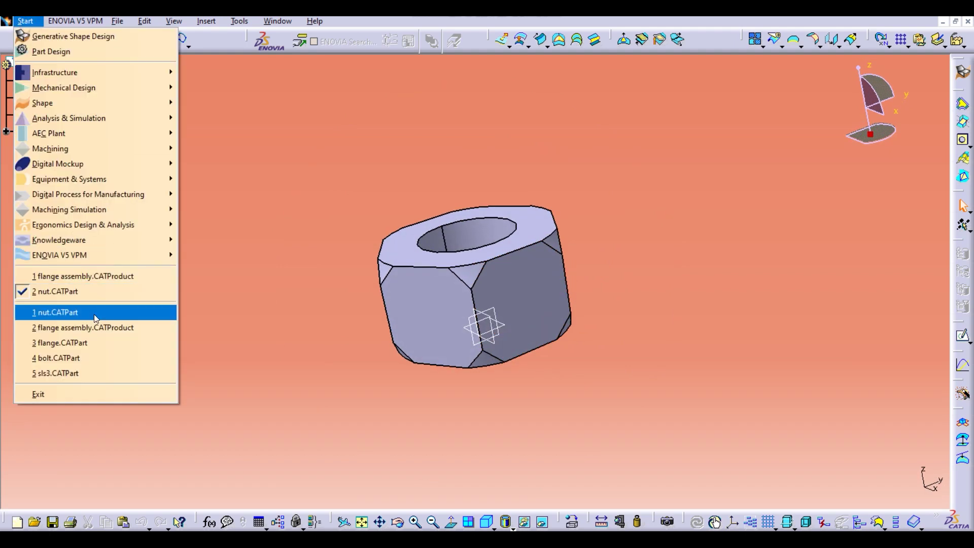
left_click(96, 343)
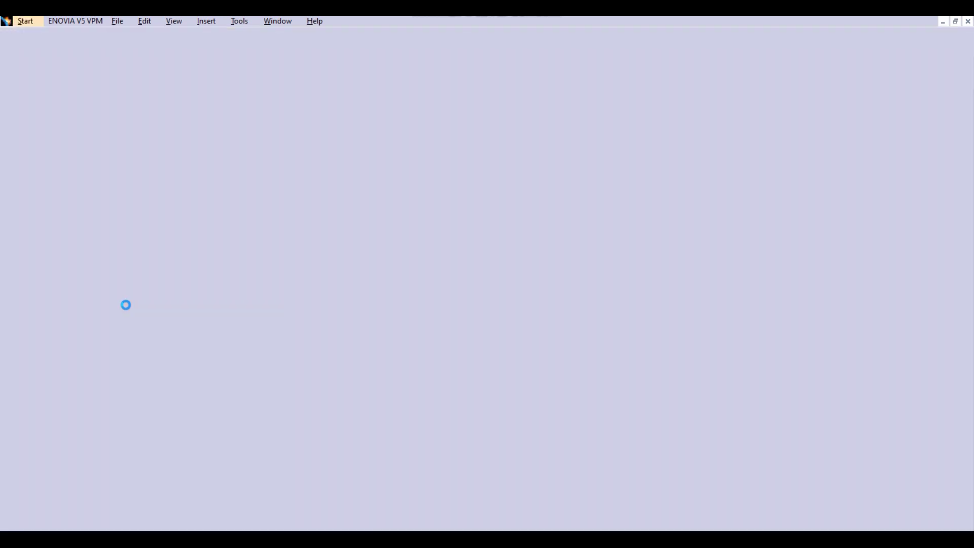
middle_click_drag(282, 311, 452, 289)
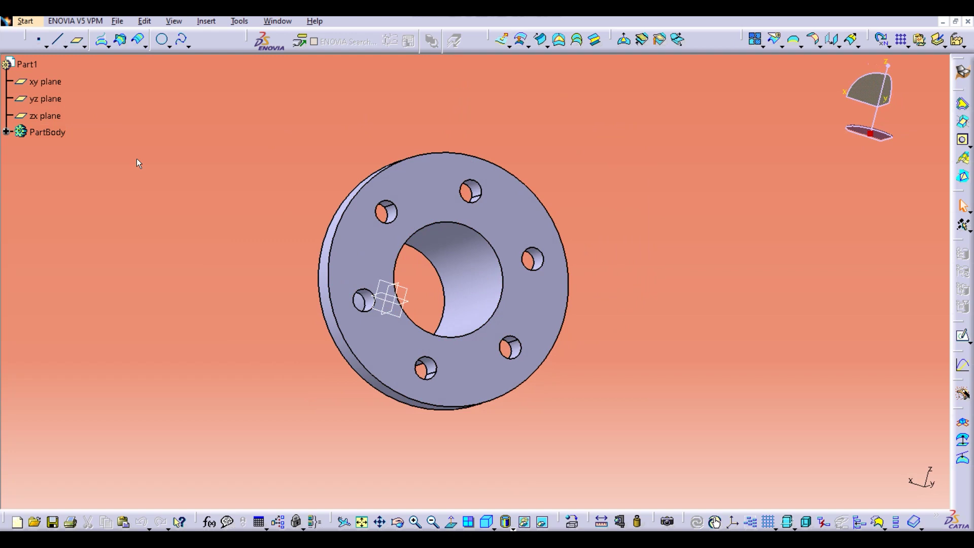
left_click(32, 22)
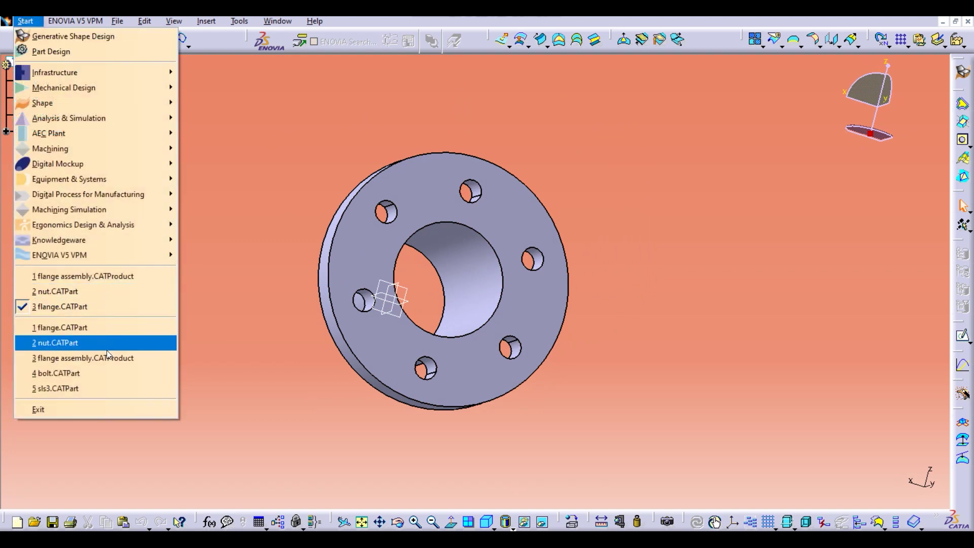
left_click(110, 373)
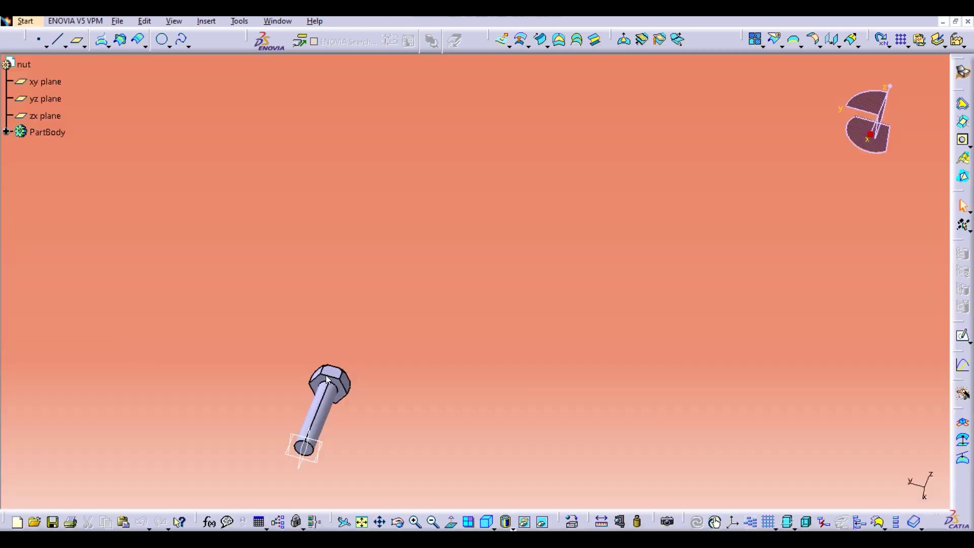
middle_click_drag(327, 380, 528, 184)
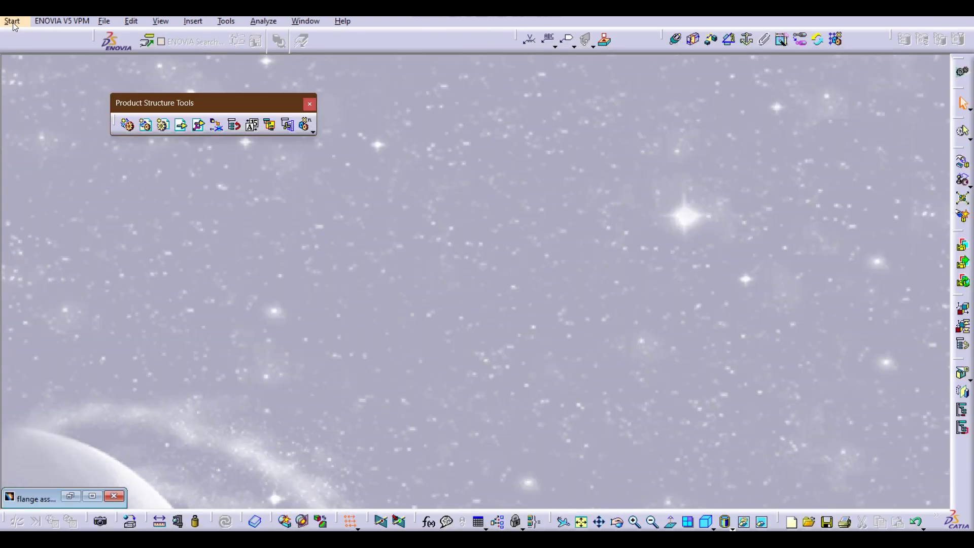
Step: Create a new empty product in the Assembly Design workbench
left_click(12, 22)
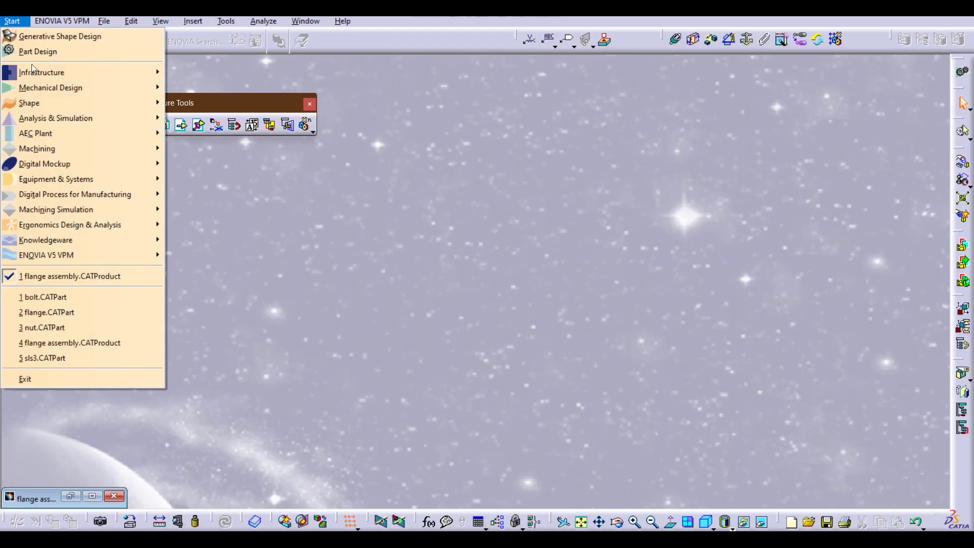
mouse_move(37, 83)
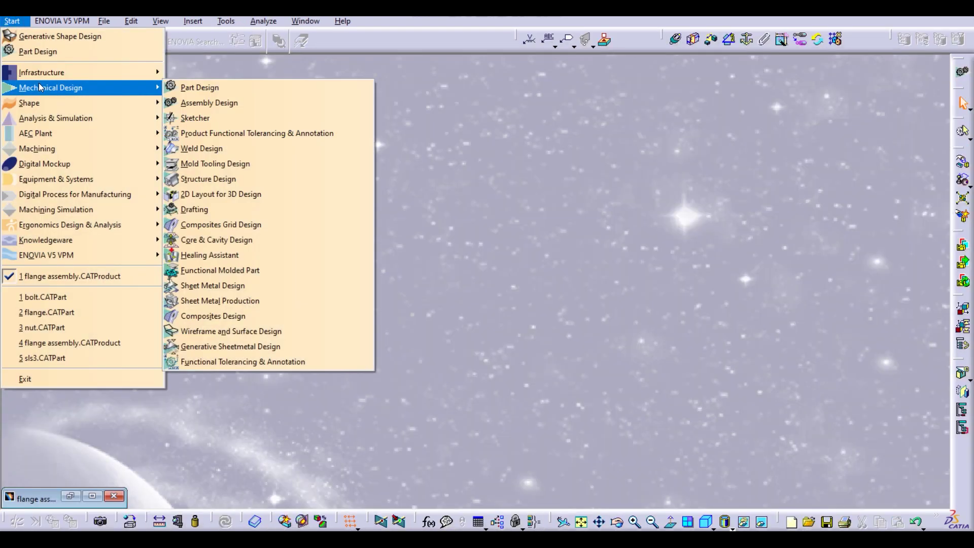
left_click(211, 107)
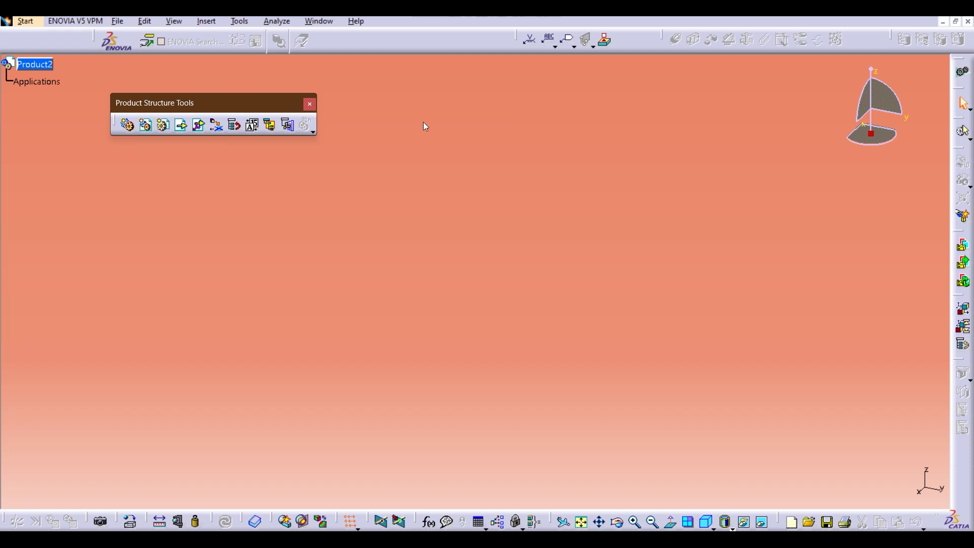
Step: Insert flange.CATPart from the flange nut assembly folder into Product2 as an existing component
left_click(182, 125)
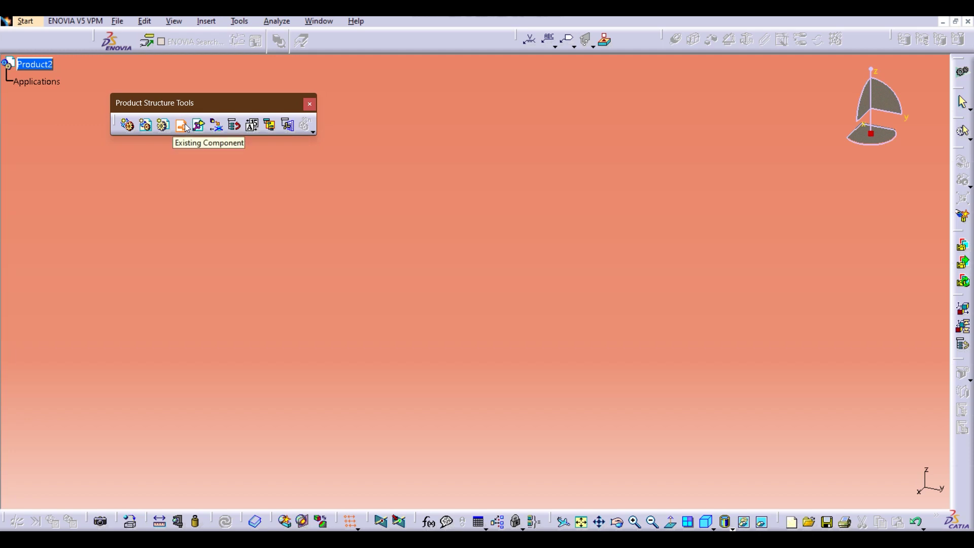
left_click(34, 66)
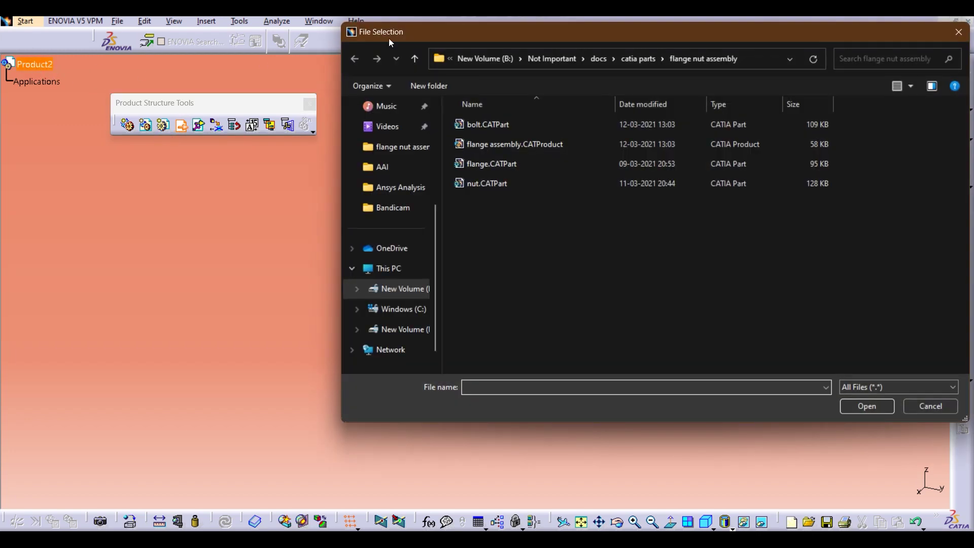
left_click_drag(487, 39, 431, 51)
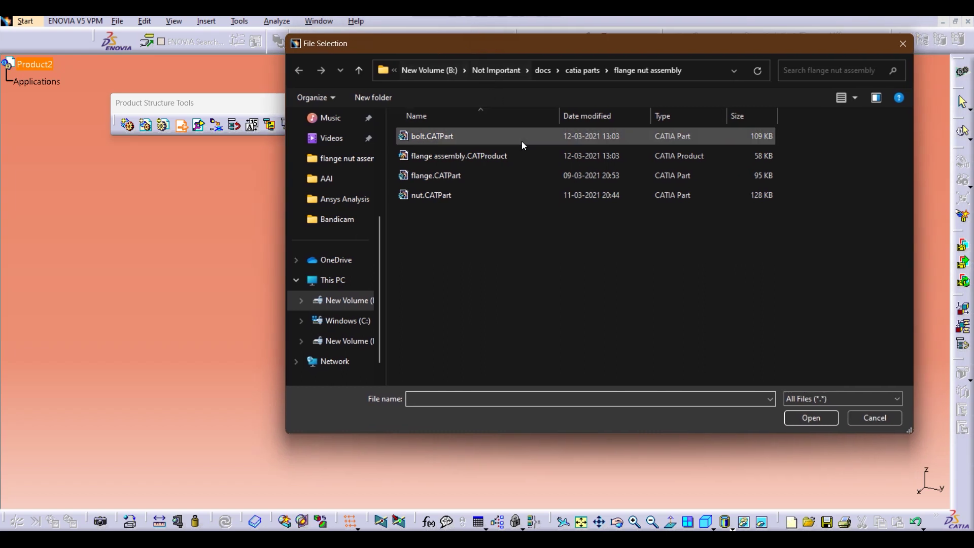
left_click(519, 177)
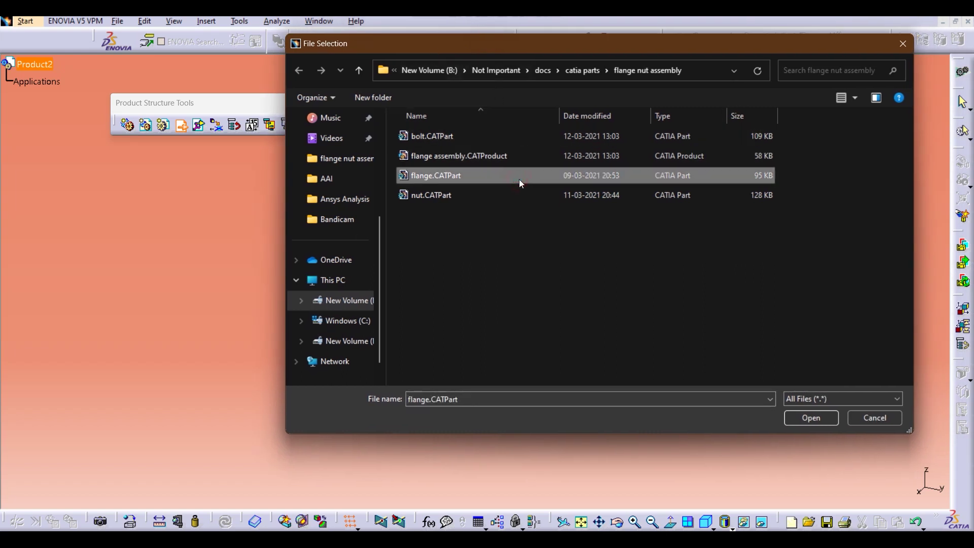
left_click(806, 416)
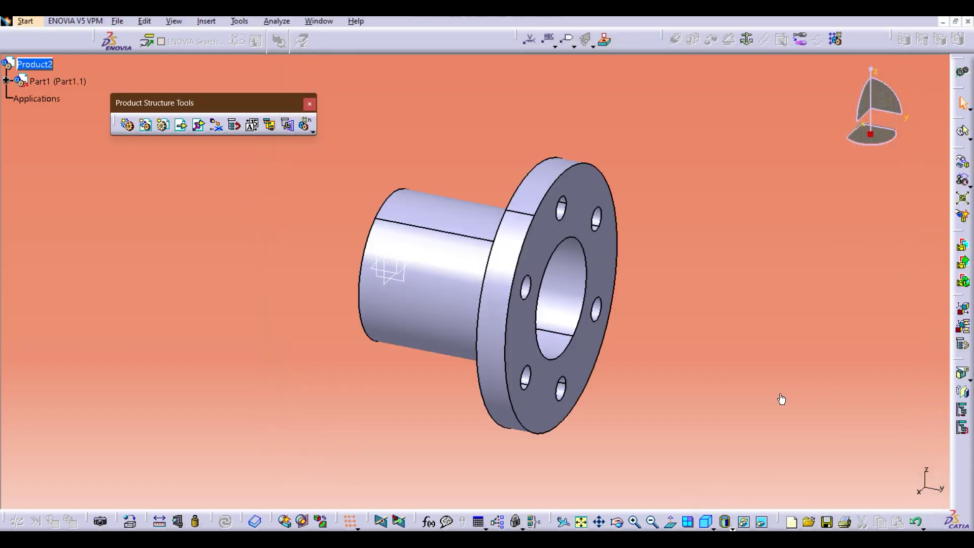
middle_click_drag(690, 355, 582, 300)
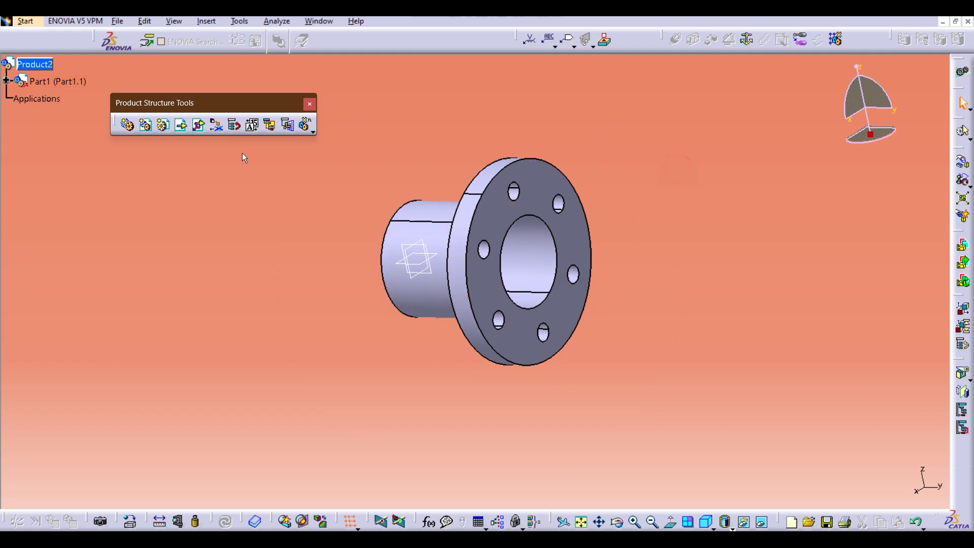
right_click(45, 82)
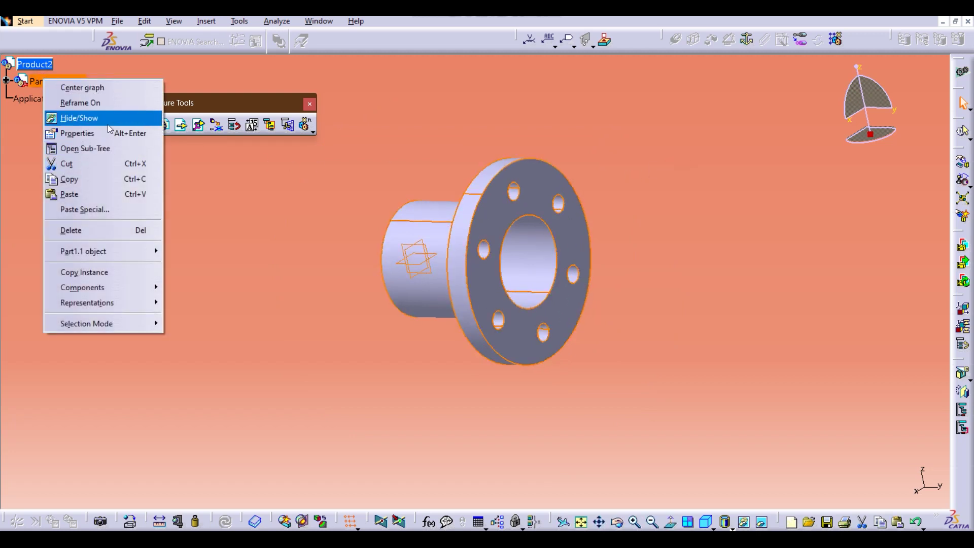
left_click(218, 267)
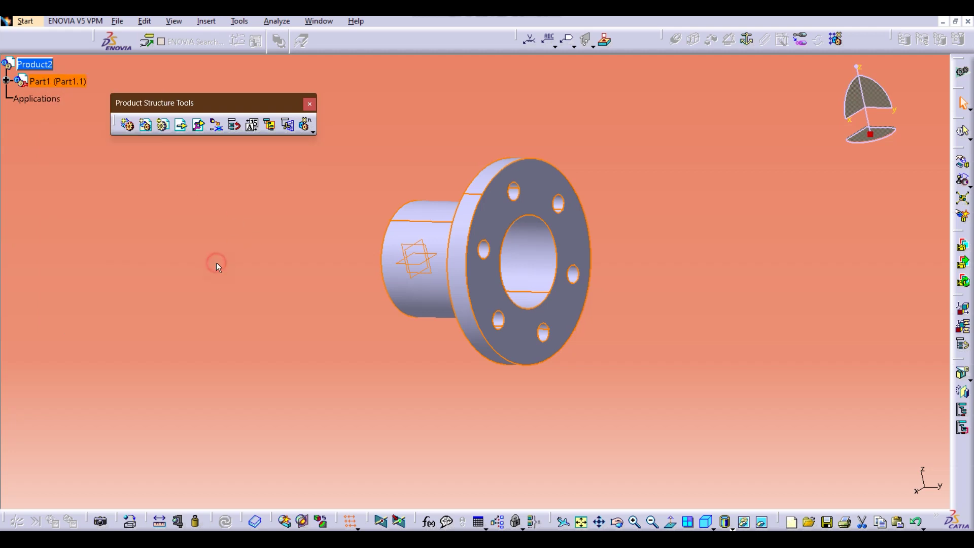
left_click(420, 151)
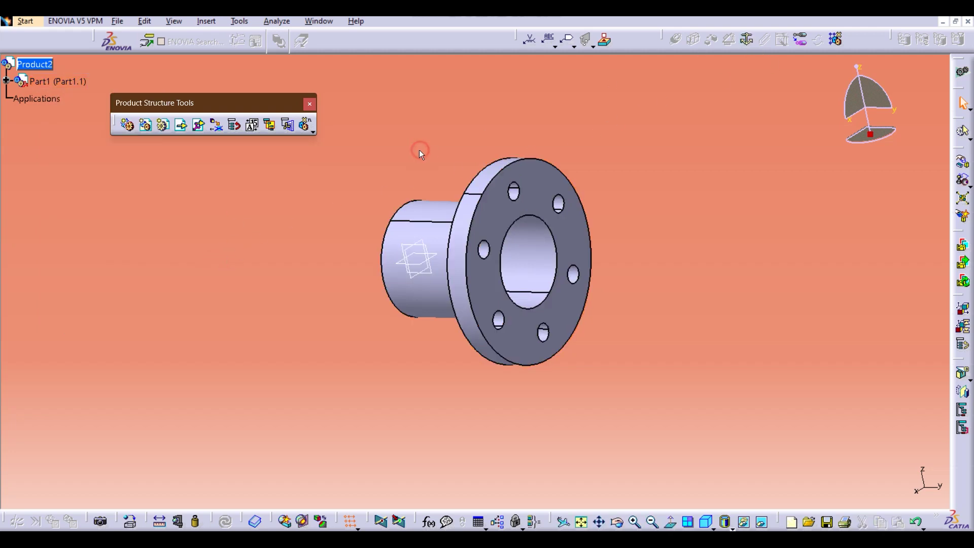
Step: Apply a Fix constraint to the flange Part1.1 and check its anchor symbol on the model
left_click(65, 81)
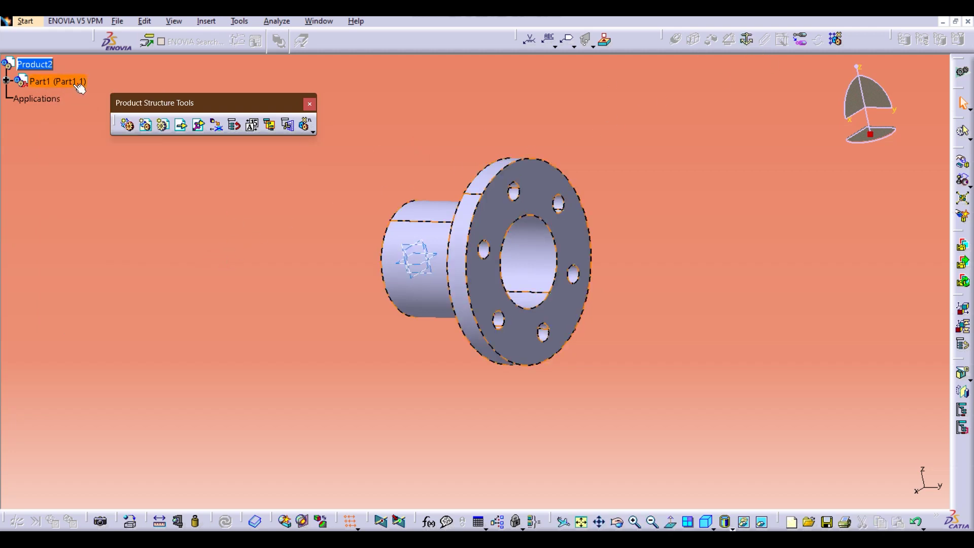
left_click(748, 40)
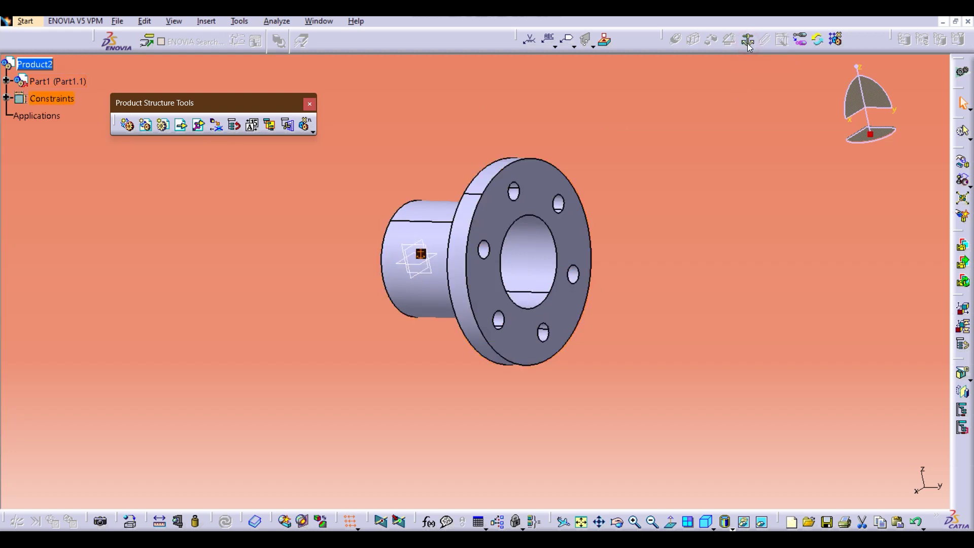
middle_click_drag(409, 344, 531, 250)
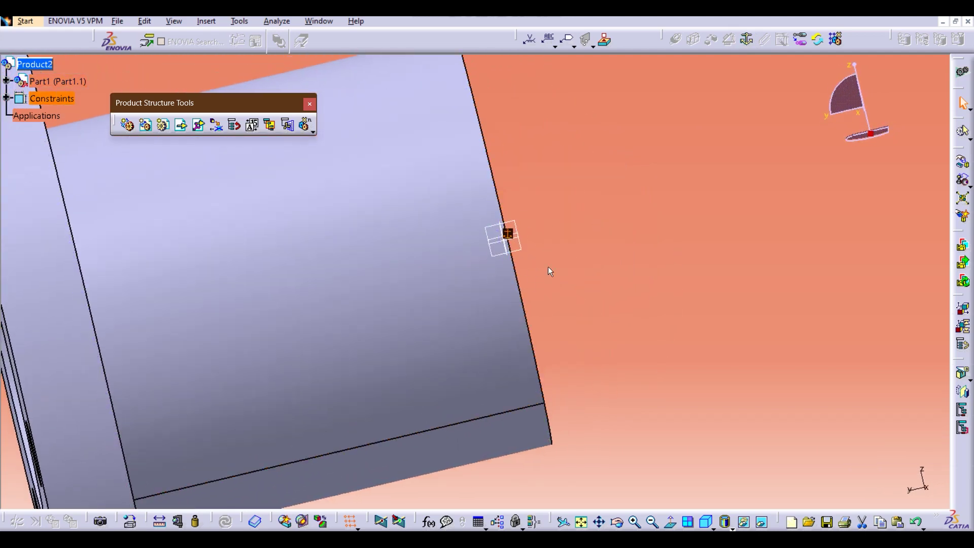
middle_click_drag(502, 334, 591, 247)
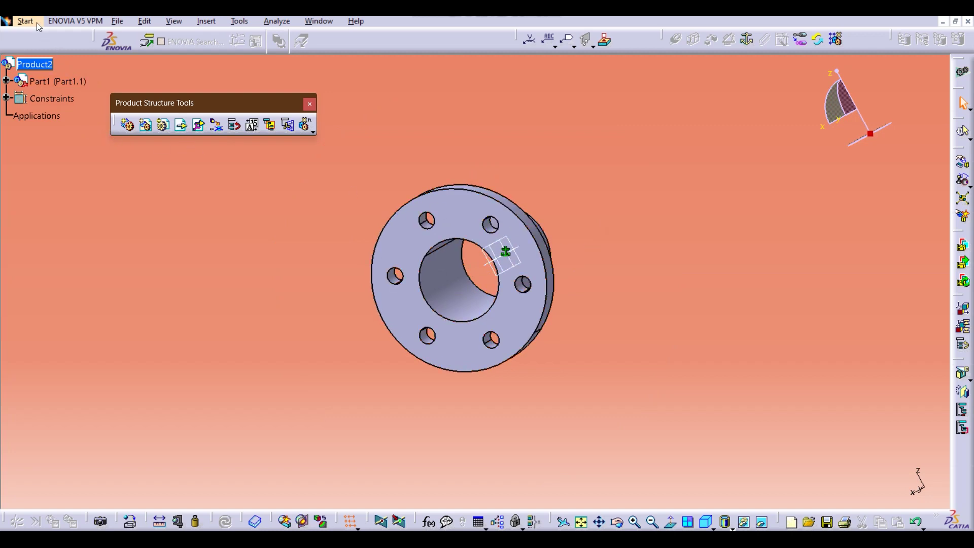
Step: Insert flange.CATPart a second time into Product2 as an existing component
left_click(179, 130)
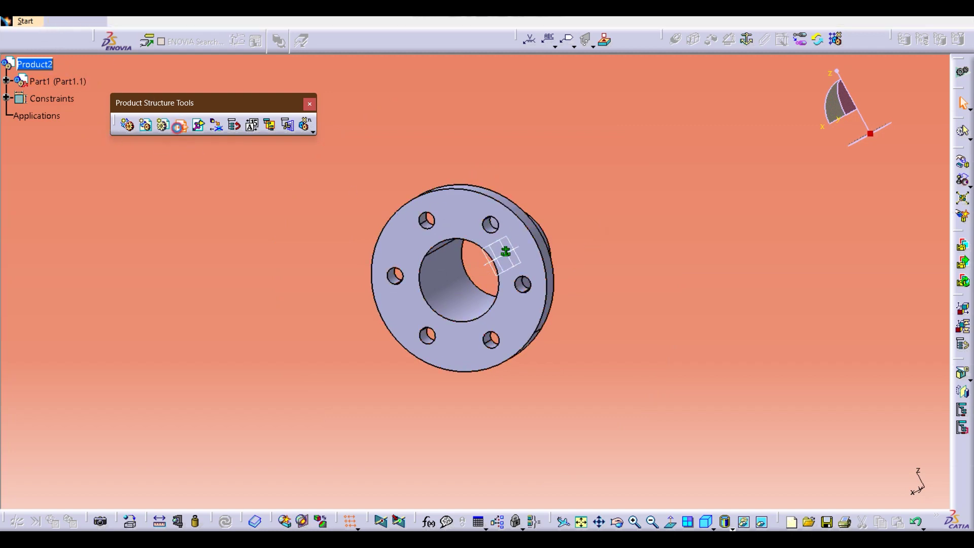
left_click(53, 70)
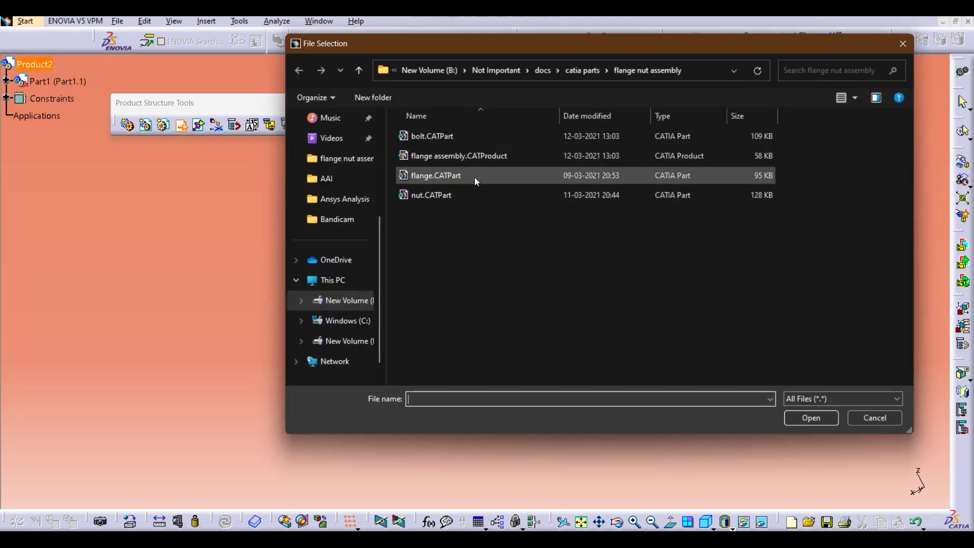
left_click(475, 179)
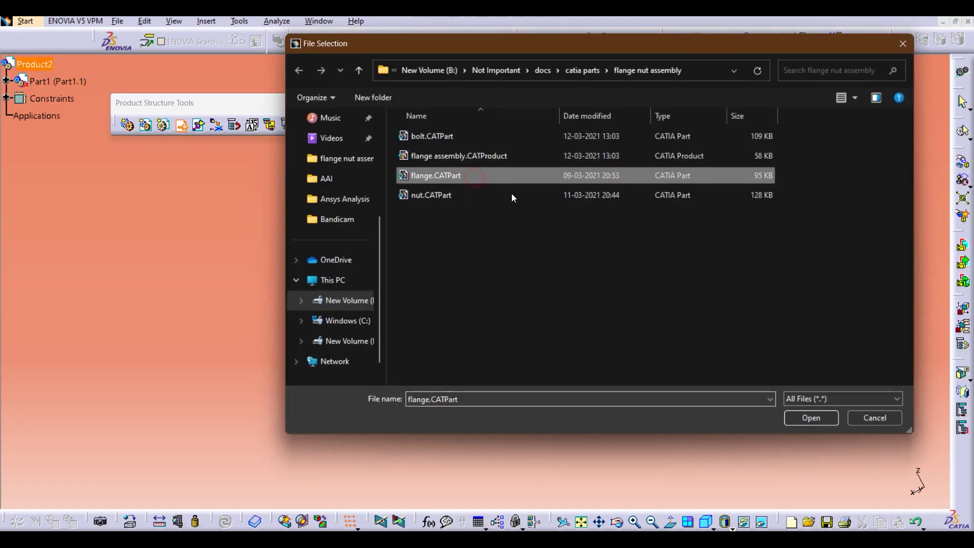
left_click(806, 418)
middle_click_drag(757, 407, 593, 329)
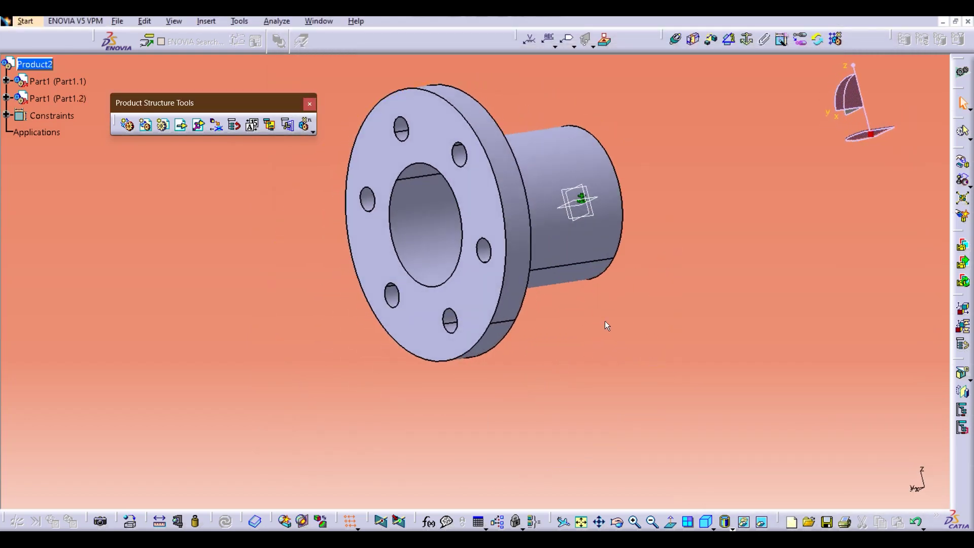
Step: Use Manipulation to move the second flange along the X axis, well clear of the fixed flange
left_click(962, 163)
left_click_drag(525, 233, 303, 287)
middle_click_drag(512, 268, 671, 237)
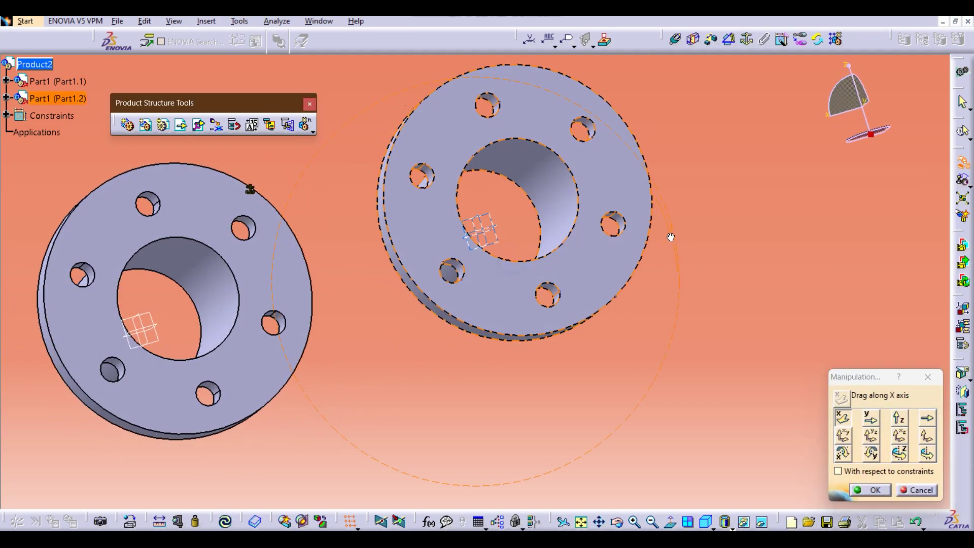
mouse_move(590, 271)
middle_mouse_down()
mouse_move(593, 230)
mouse_move(601, 259)
middle_mouse_up()
left_click_drag(512, 243, 569, 239)
middle_click_drag(600, 352, 655, 385)
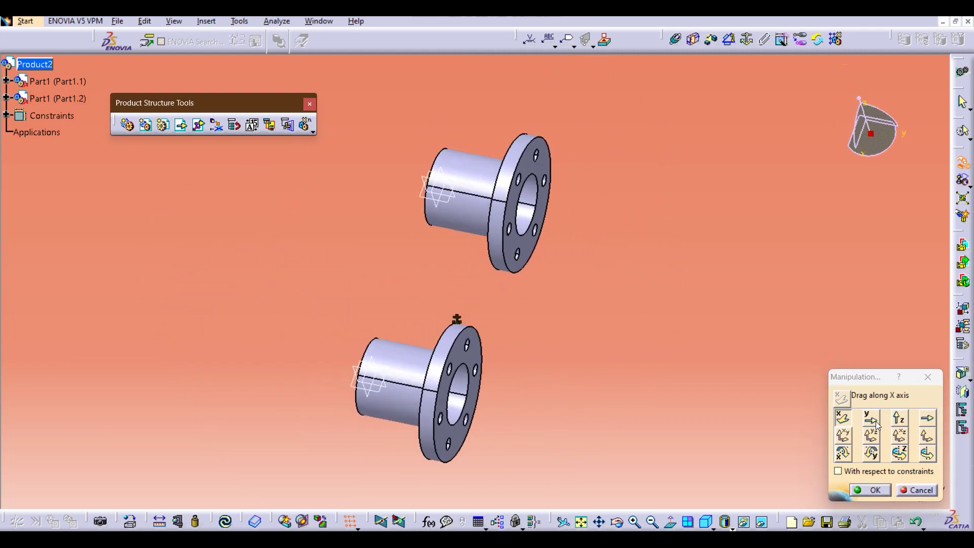
Step: Shift the second flange along the Y axis, then set the manipulation direction to the Z axis
left_click(871, 417)
left_click_drag(490, 224, 508, 272)
left_click(899, 417)
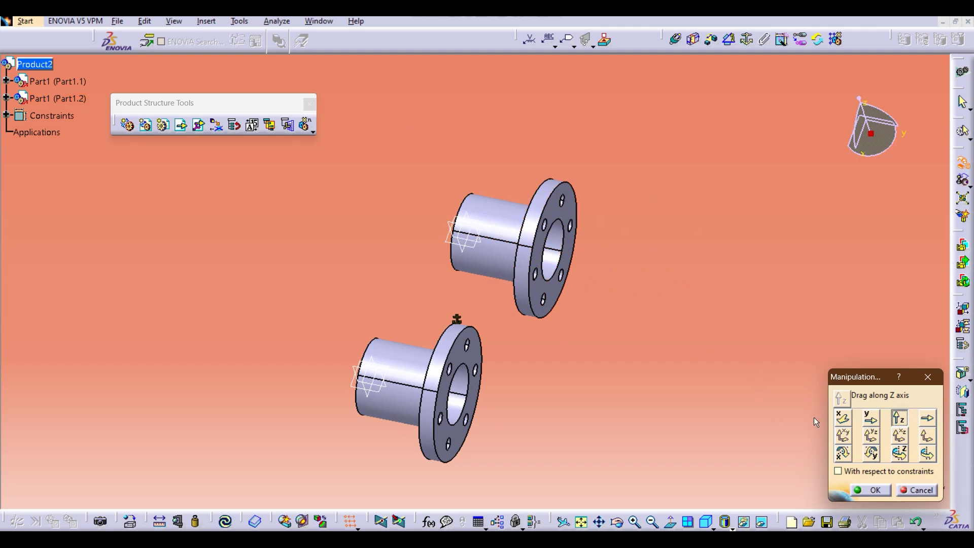
middle_click_drag(679, 422, 770, 423)
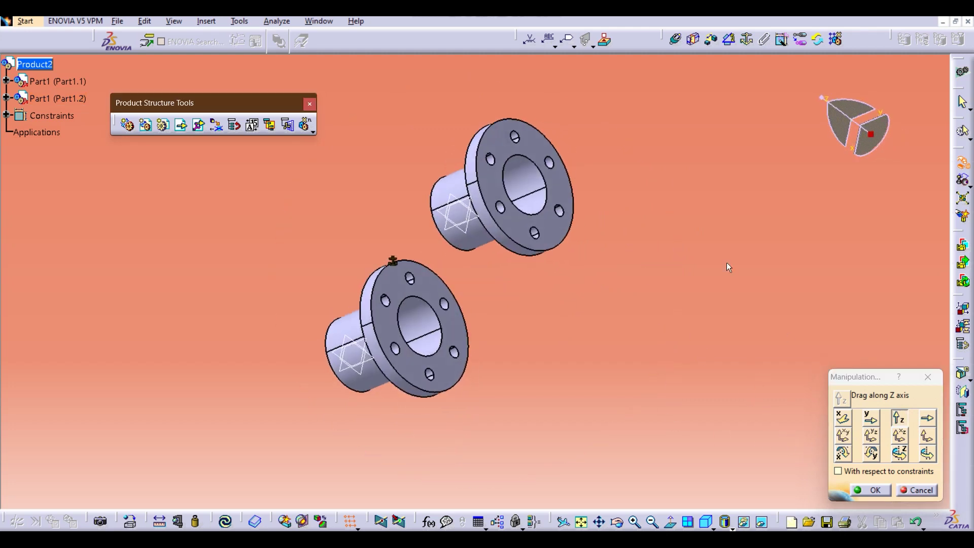
middle_click_drag(727, 263, 742, 385)
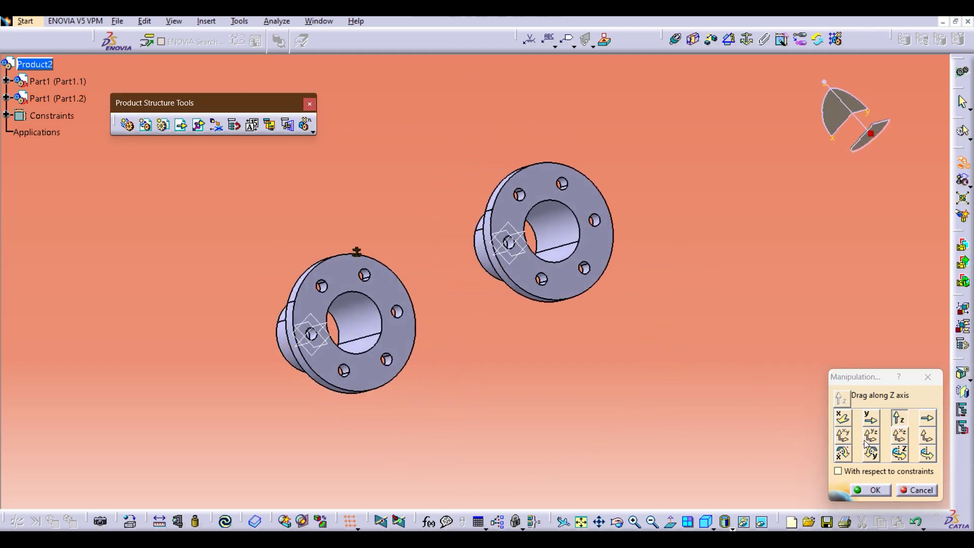
Step: Rotate the second flange slightly around the X axis and accept the manipulation
left_click(843, 452)
left_click_drag(561, 184, 561, 233)
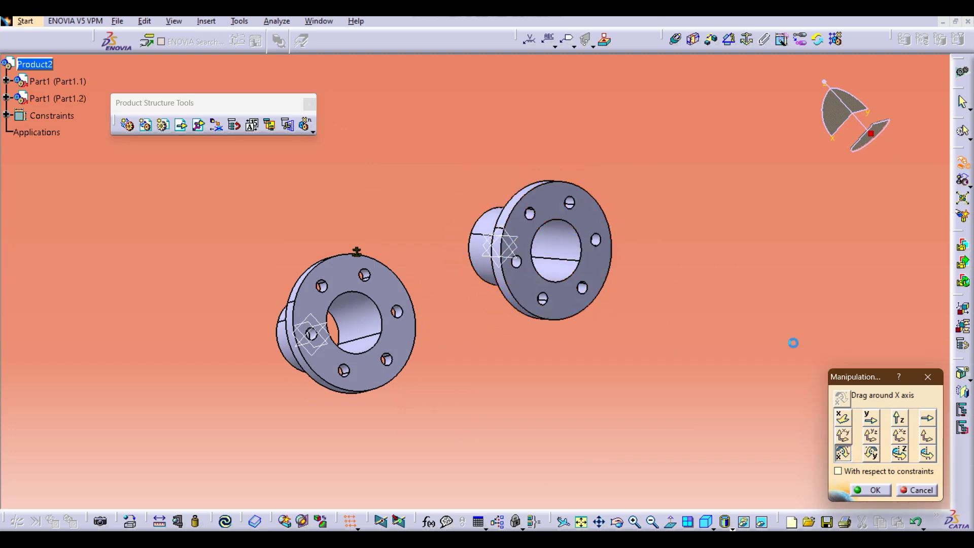
middle_click_drag(545, 353, 545, 386)
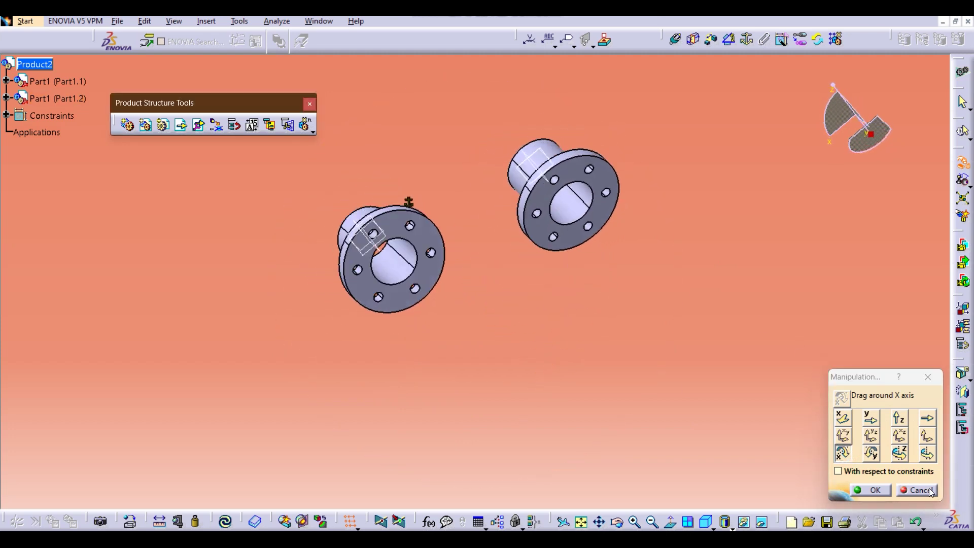
left_click(871, 489)
middle_click_drag(569, 322, 533, 346)
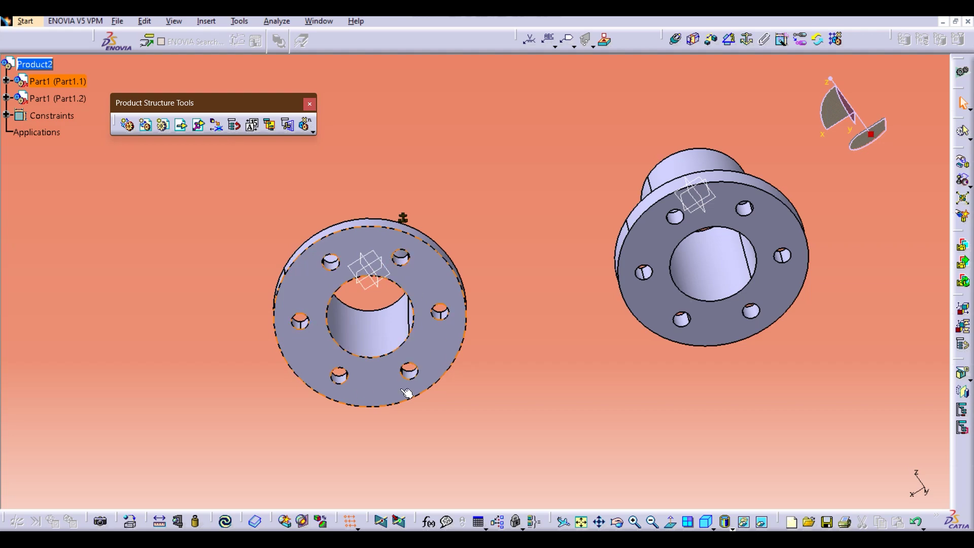
Step: Add a coincidence constraint between the central bore axes of the two flanges, dismissing the assistant message, and update the assembly
middle_click_drag(406, 393, 569, 272)
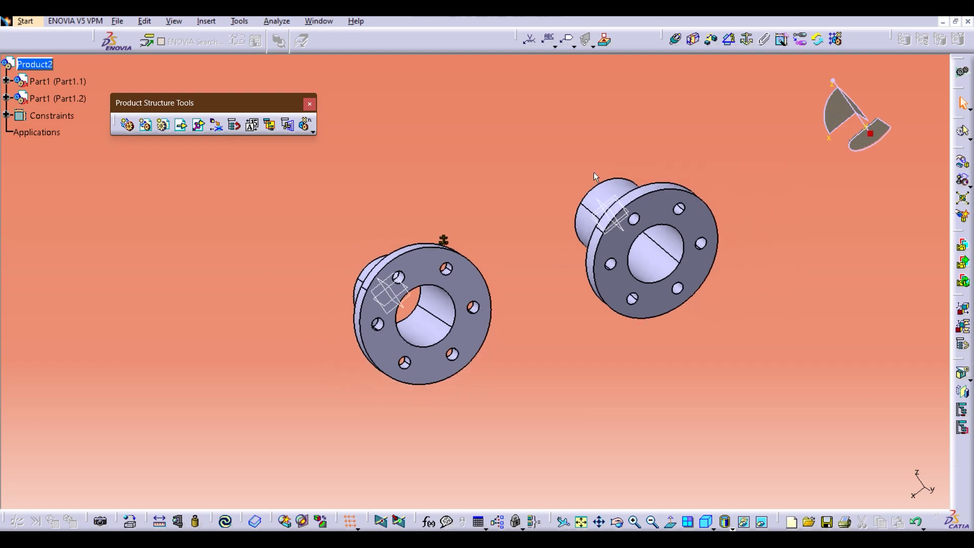
left_click(676, 39)
middle_click_drag(477, 366, 497, 324)
left_click(719, 473)
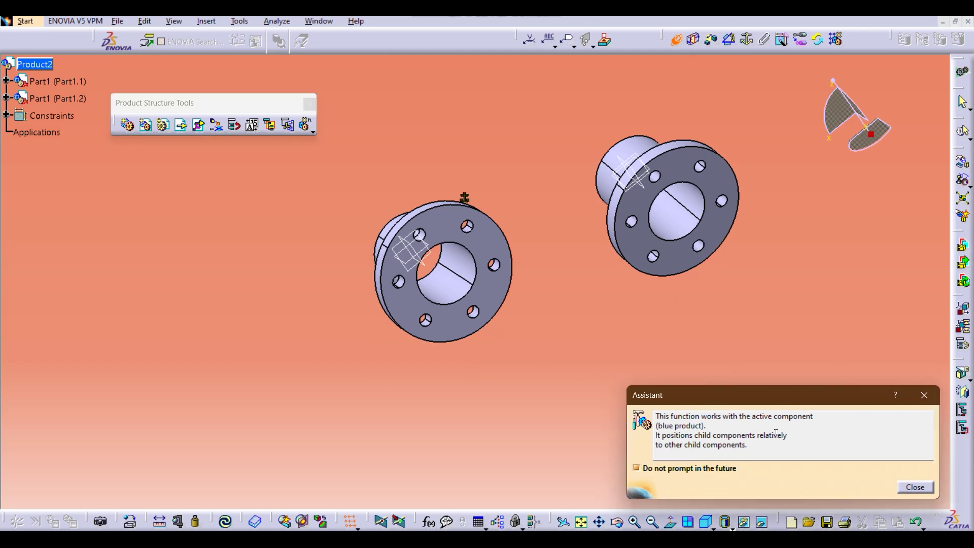
left_click(915, 487)
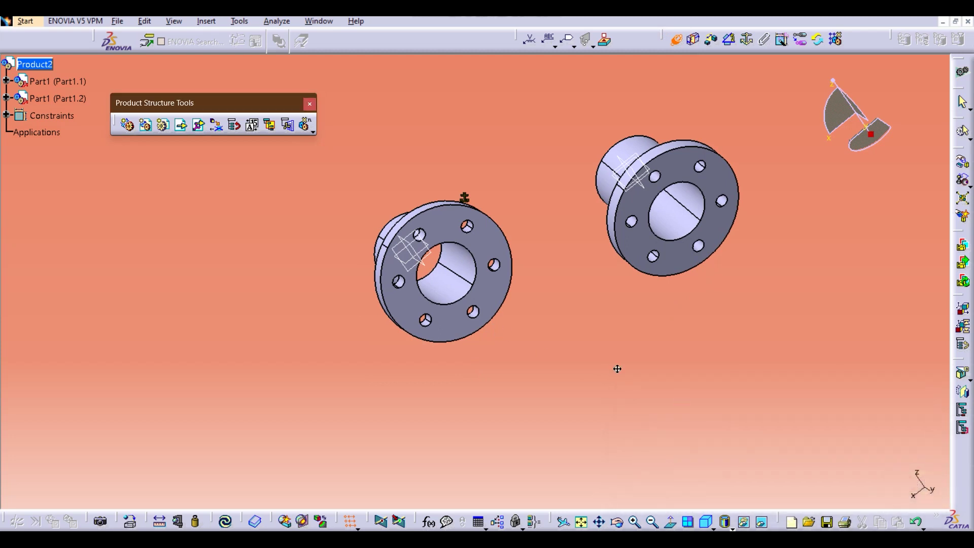
middle_click_drag(610, 366, 610, 306)
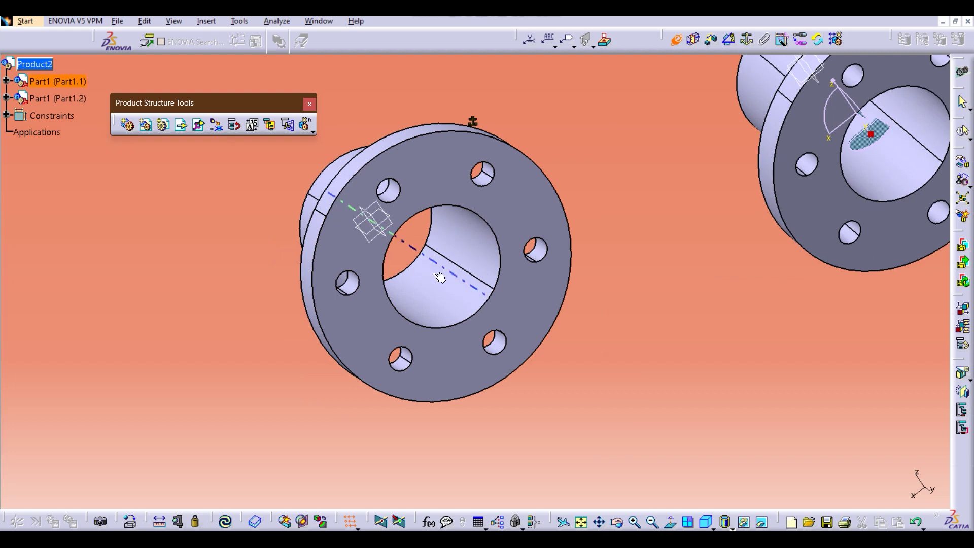
middle_click_drag(444, 269, 468, 216)
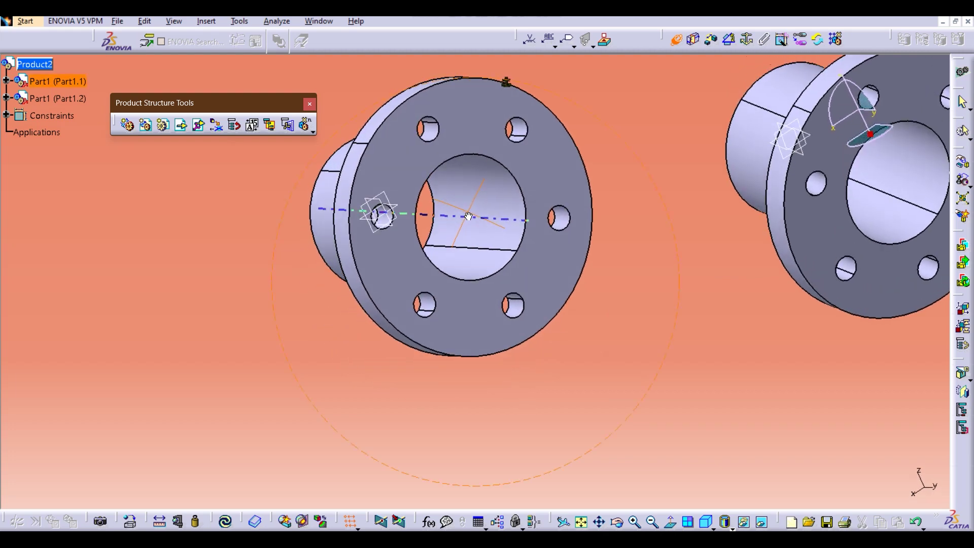
middle_click_drag(630, 289, 434, 324)
middle_click_drag(652, 275, 552, 312)
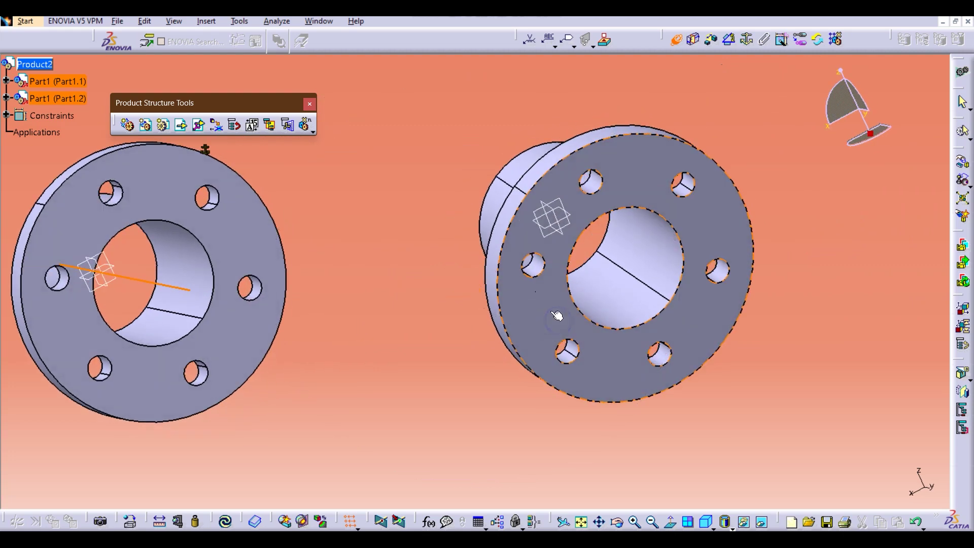
left_click(617, 261)
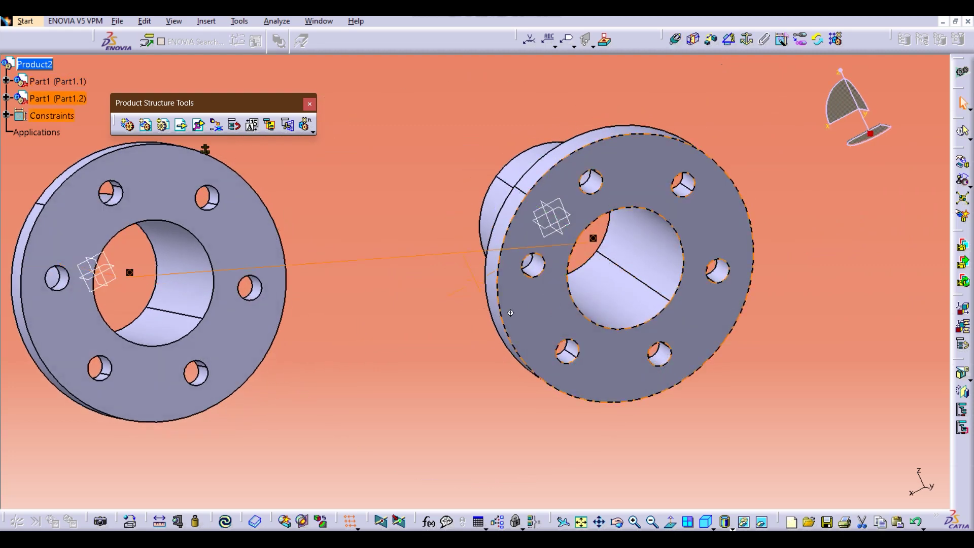
middle_click_drag(517, 312, 623, 330)
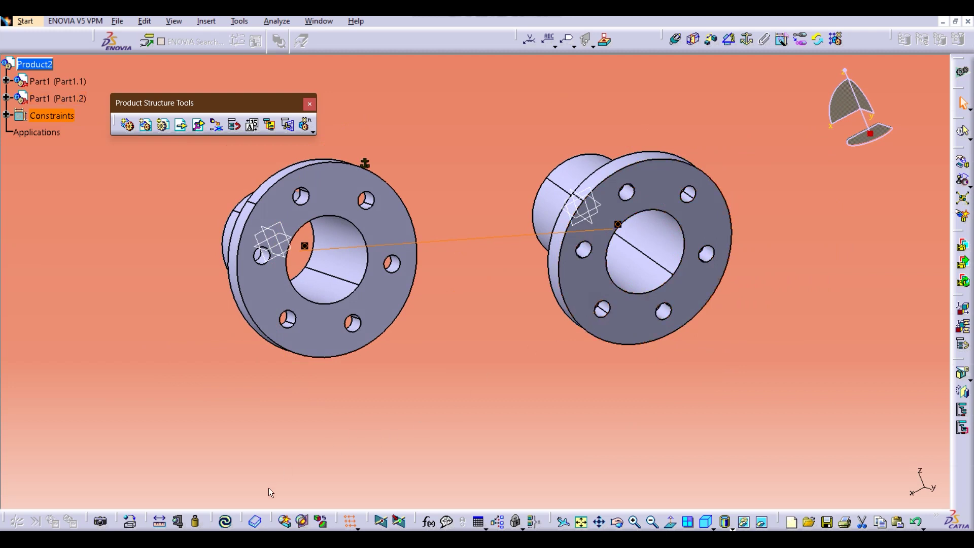
left_click(226, 522)
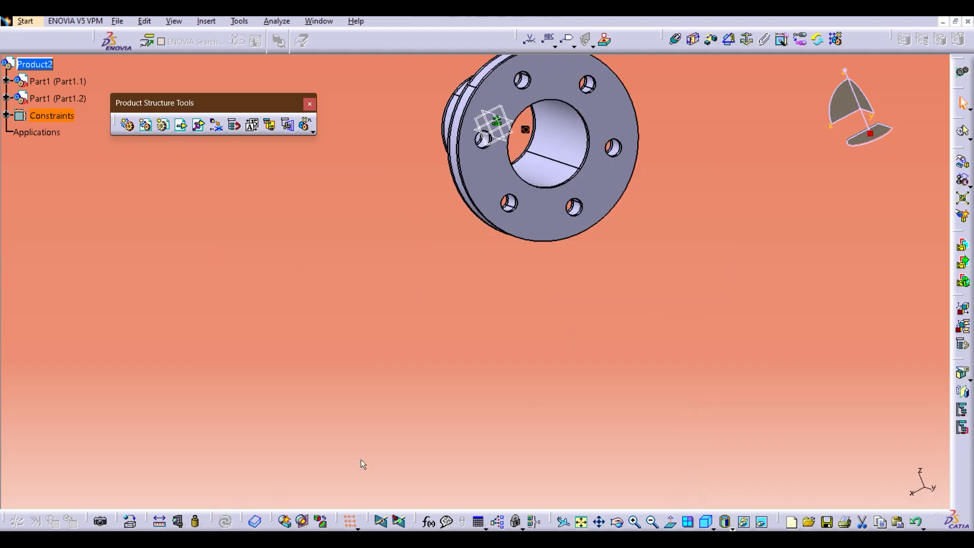
Step: Use Manipulation to rotate the second flange around the X axis and move it along the X axis off the fixed flange
mouse_move(633, 311)
middle_mouse_down()
mouse_move(571, 407)
mouse_move(591, 372)
mouse_move(669, 424)
mouse_move(643, 320)
mouse_move(624, 305)
middle_mouse_up()
left_click(76, 99)
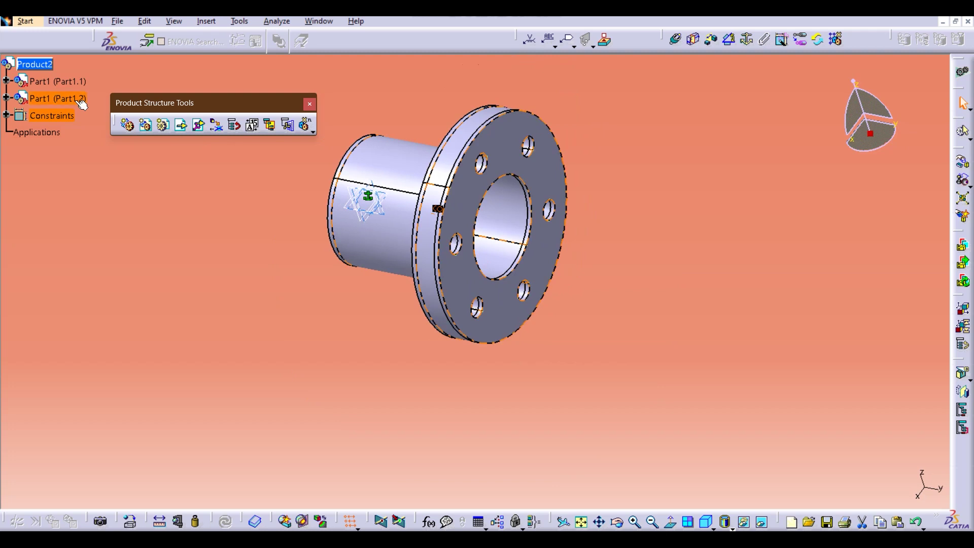
left_click(959, 163)
left_click_drag(477, 175, 599, 297)
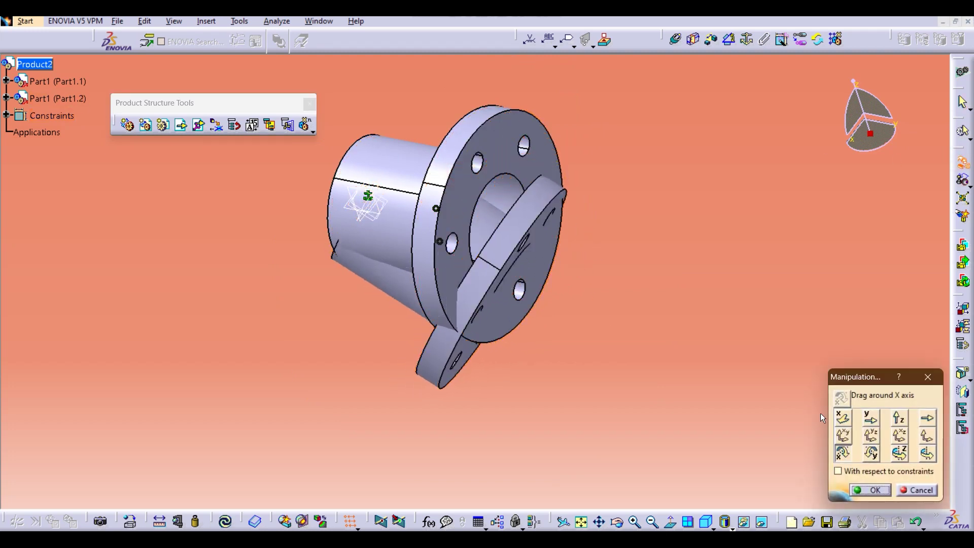
left_click(843, 418)
left_click_drag(487, 264, 633, 293)
middle_click_drag(631, 293, 629, 324)
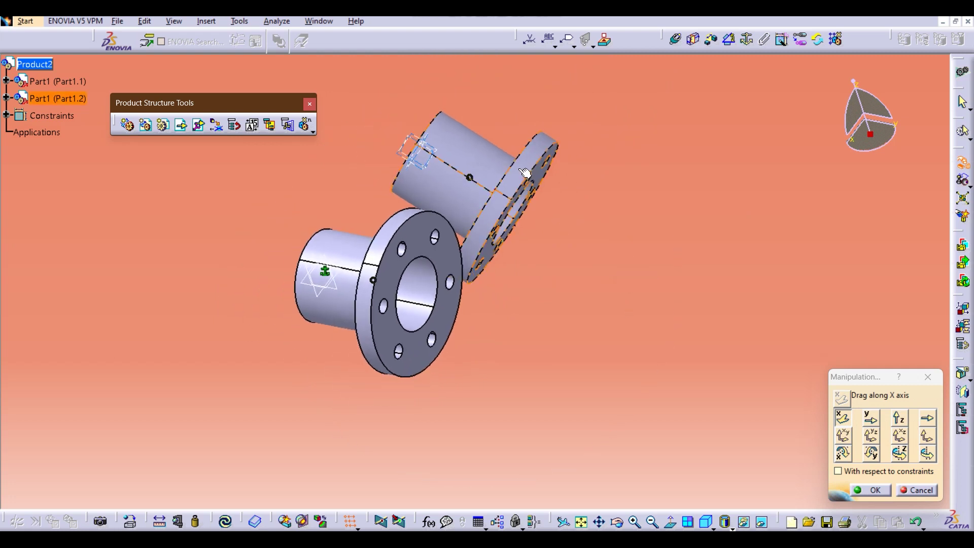
Step: Rotate the second flange around X until parallel with the fixed flange, move it farther along the X axis and accept the manipulation
left_click(843, 452)
left_click_drag(551, 194, 483, 123)
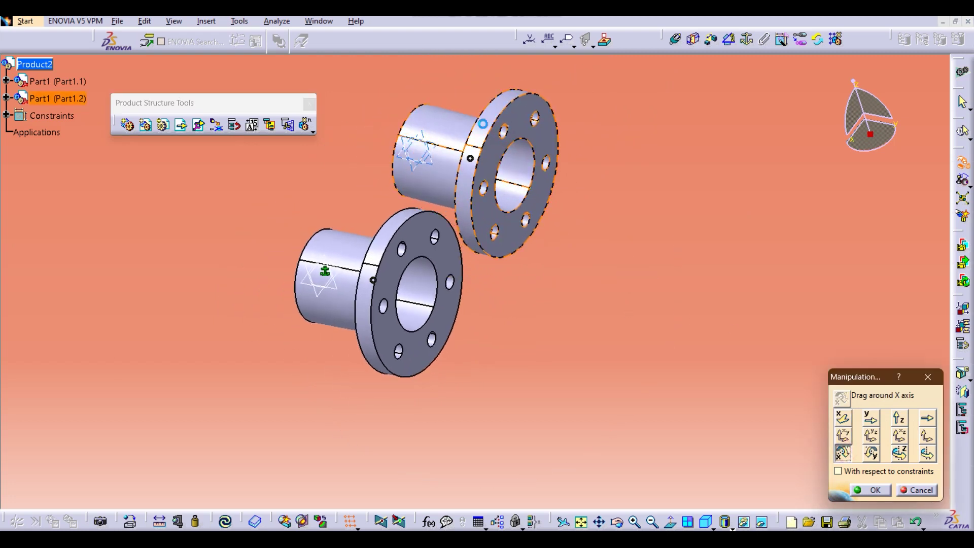
left_click(842, 418)
left_click_drag(508, 188, 579, 149)
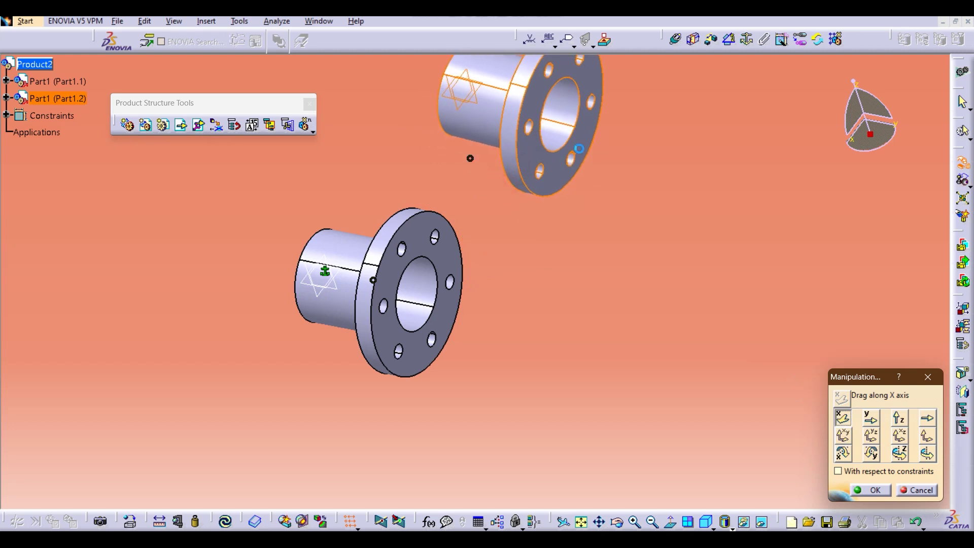
middle_click_drag(579, 148, 644, 308)
left_click(870, 489)
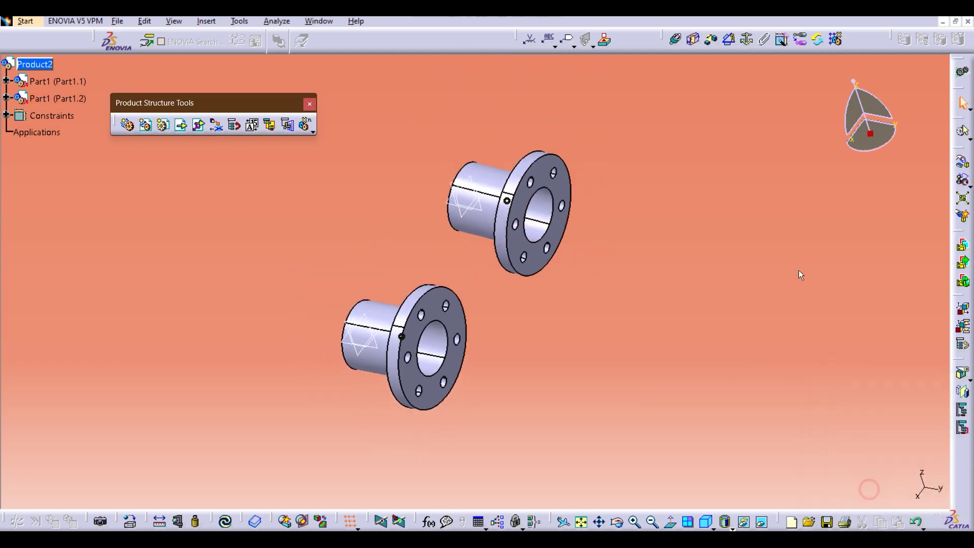
Step: Add a contact constraint between the flat front faces of the two flanges and update the assembly
left_click(698, 42)
middle_click_drag(582, 259, 511, 172)
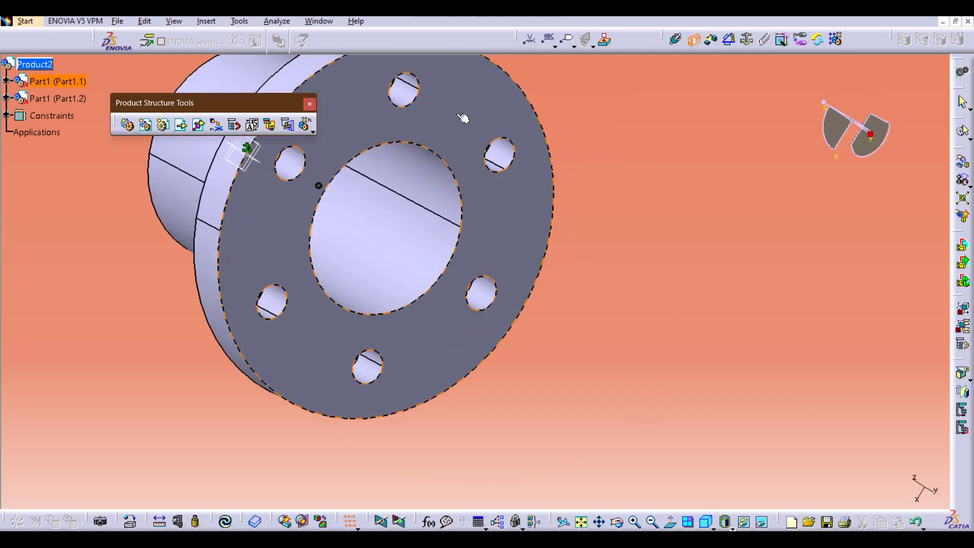
middle_click_drag(463, 118, 529, 179)
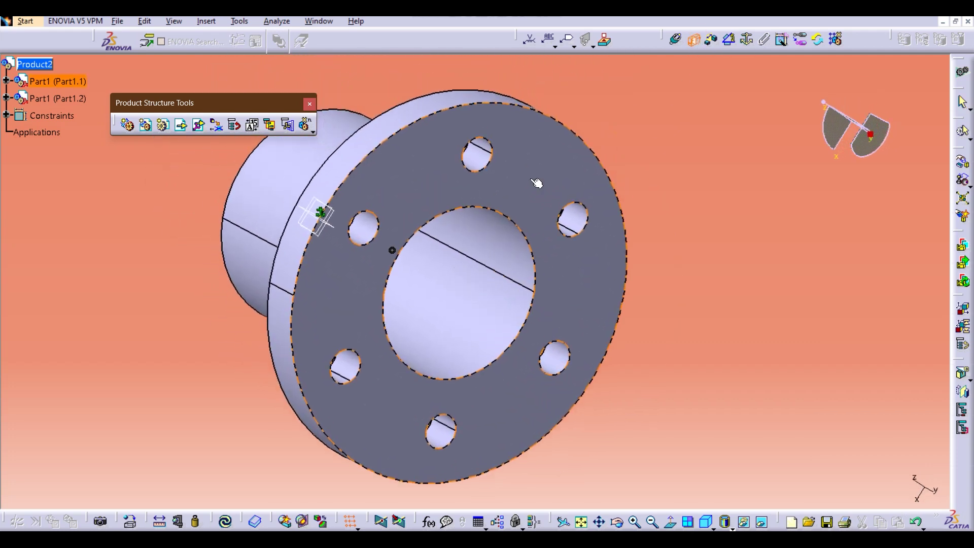
middle_click_drag(656, 177, 579, 287)
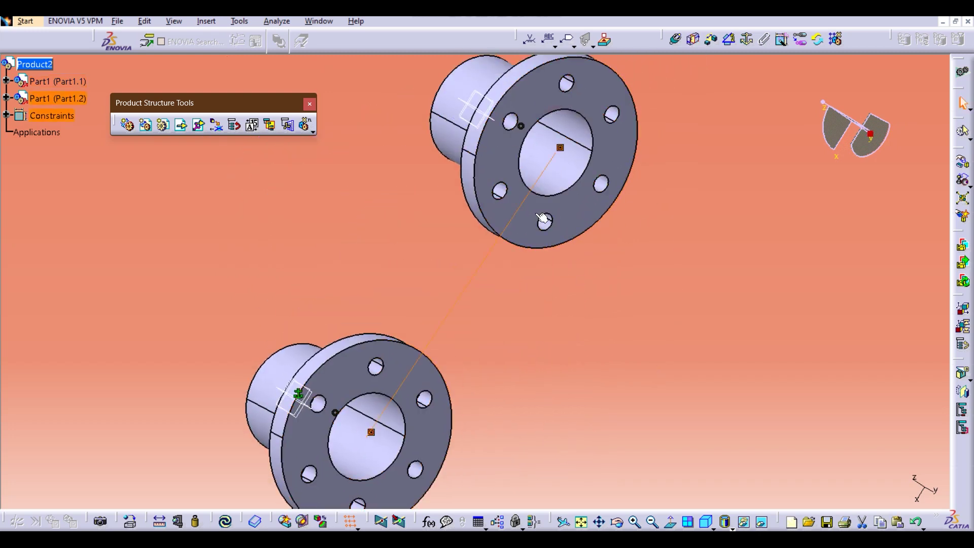
mouse_move(538, 216)
middle_mouse_down()
mouse_move(550, 195)
mouse_move(549, 220)
middle_mouse_up()
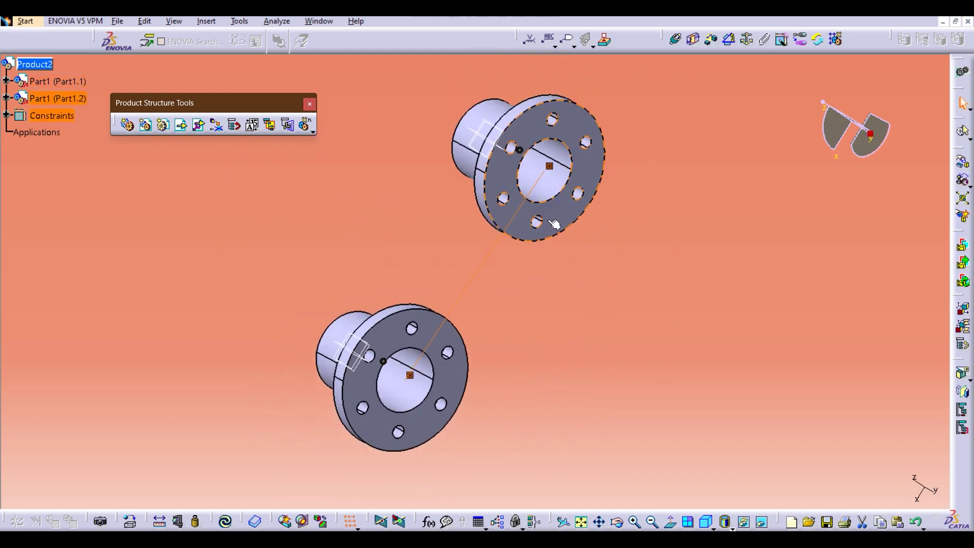
left_click(226, 521)
middle_click_drag(482, 311, 539, 297)
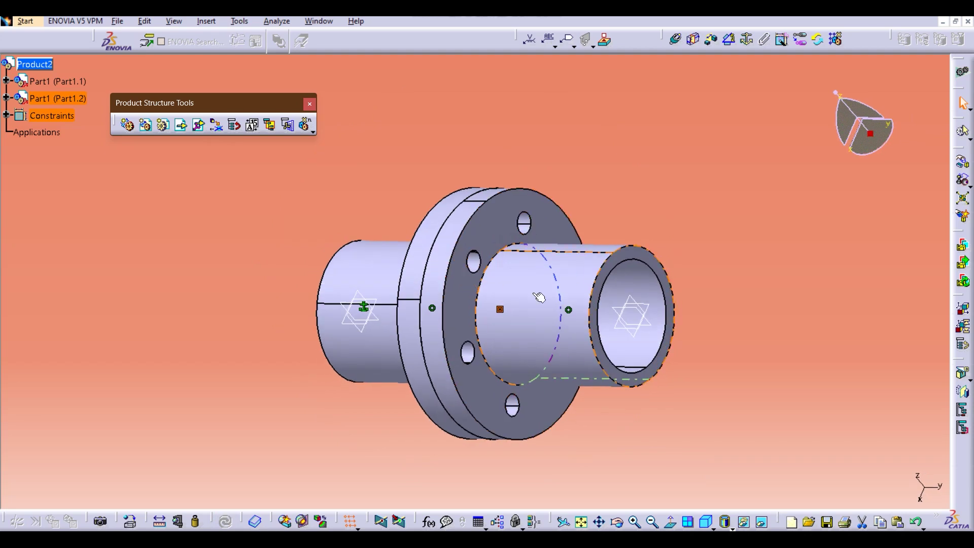
middle_click_drag(545, 251, 546, 202)
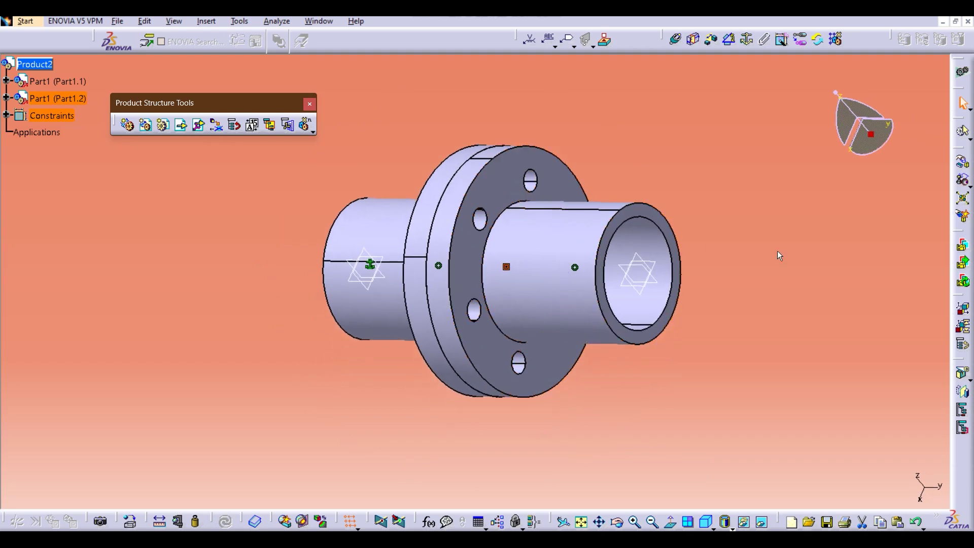
Step: Insert bolt.CATPart into Product2 as an existing component
middle_click_drag(784, 251, 710, 256)
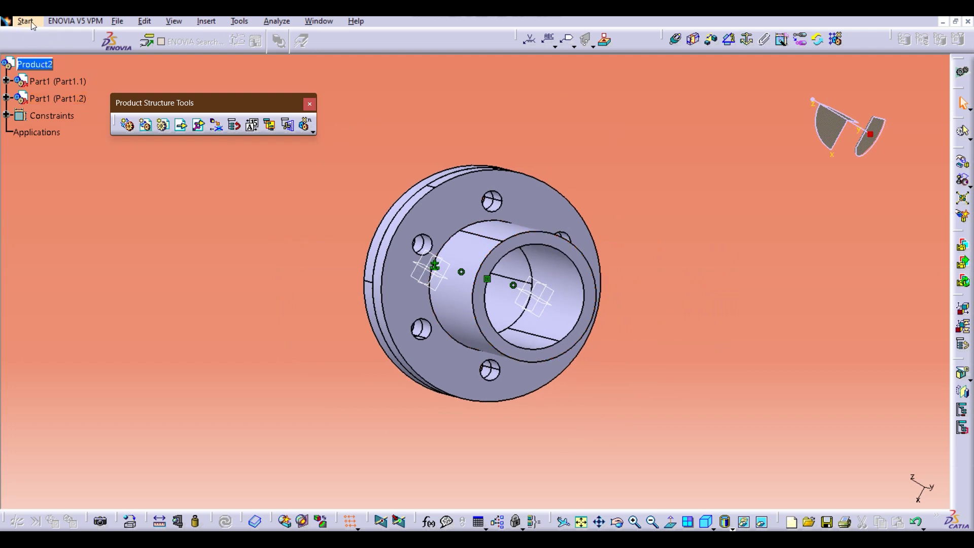
left_click(181, 125)
left_click(35, 65)
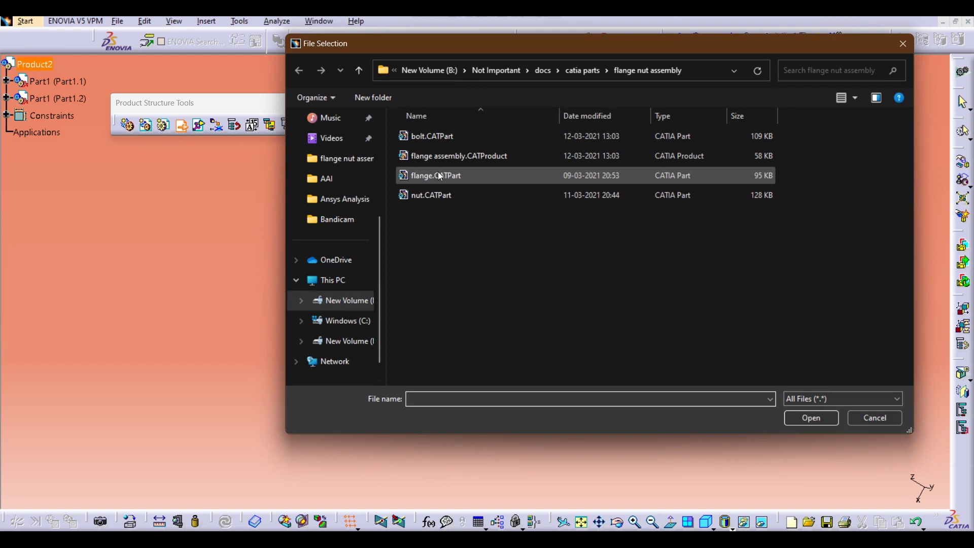
left_click(495, 144)
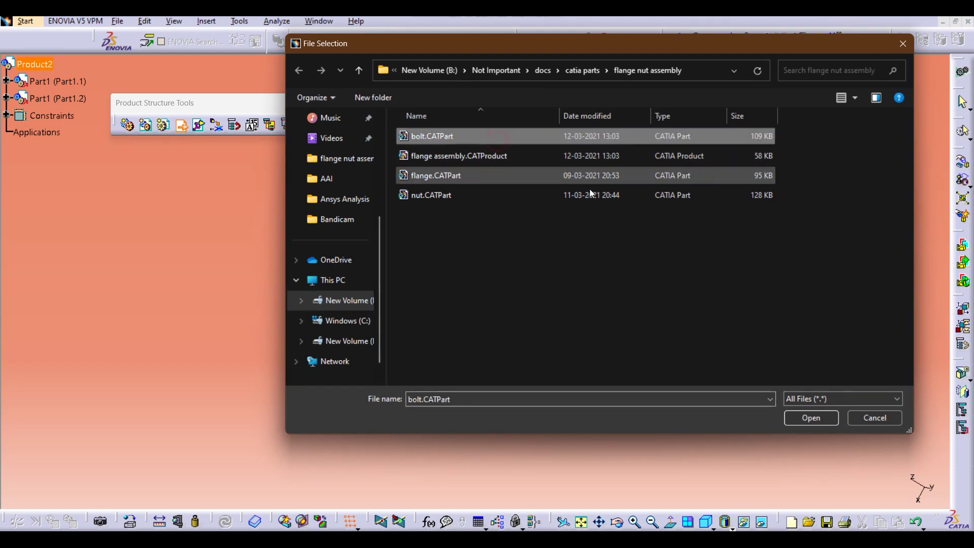
left_click(811, 417)
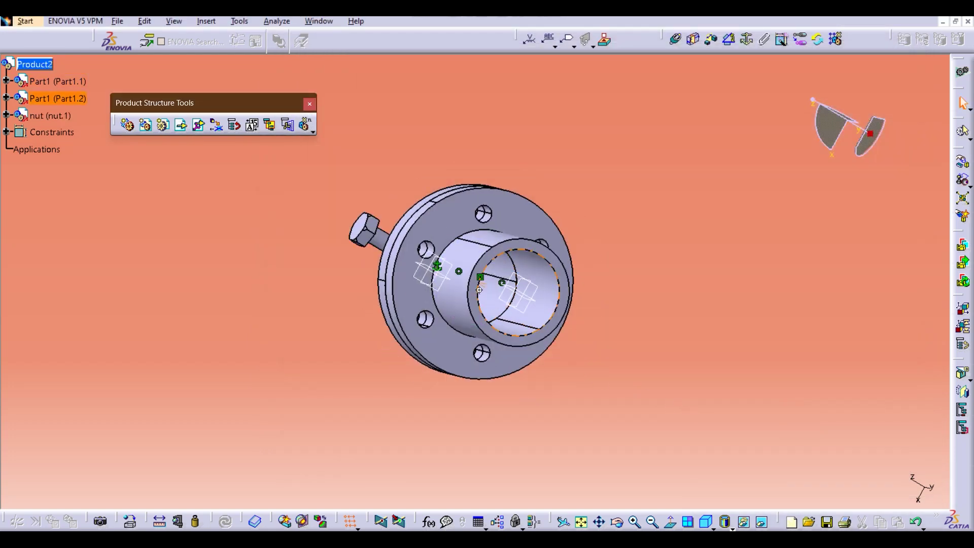
Step: Use Manipulation to move the bolt along the X axis until it is clear of the flanges, and accept it
middle_click_drag(478, 290, 532, 303)
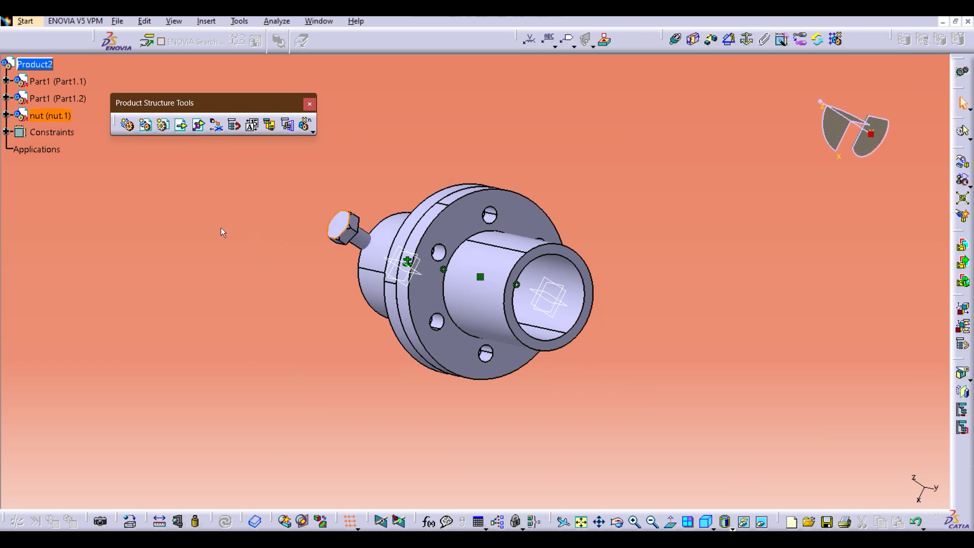
left_click(962, 163)
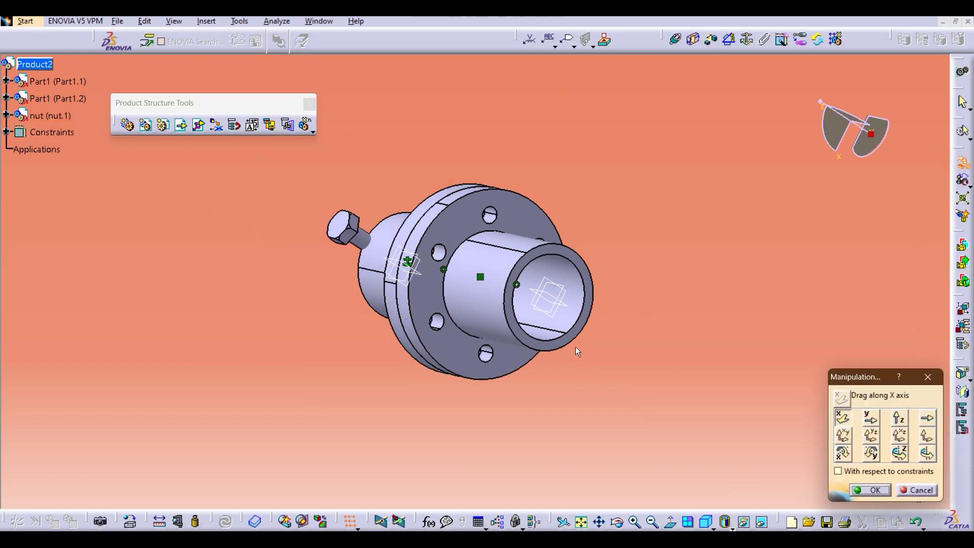
left_click_drag(345, 229, 295, 350)
middle_click_drag(294, 351, 374, 256)
left_click(871, 490)
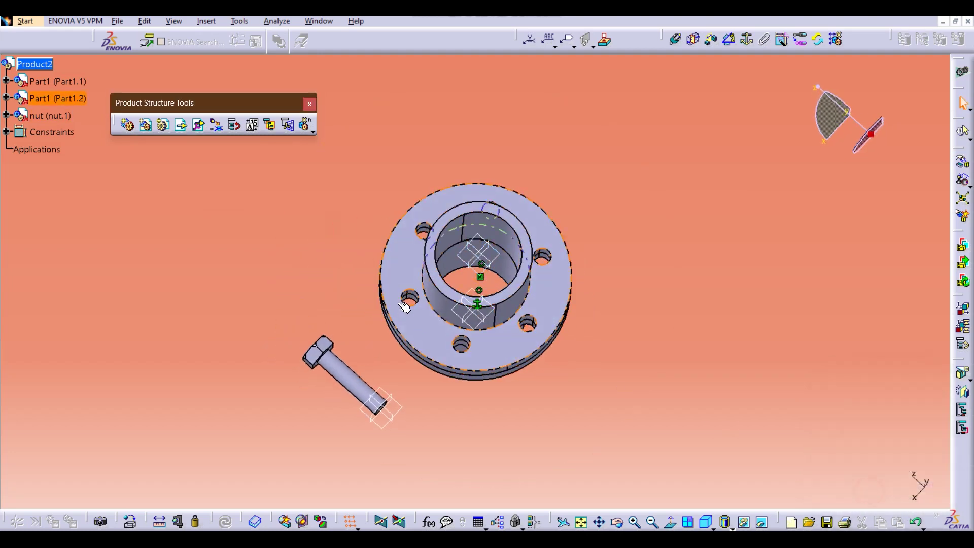
Step: Add a coincidence constraint between the bolt's axis and the axis of one flange bolt hole, and update the assembly
middle_click_drag(609, 355, 666, 91)
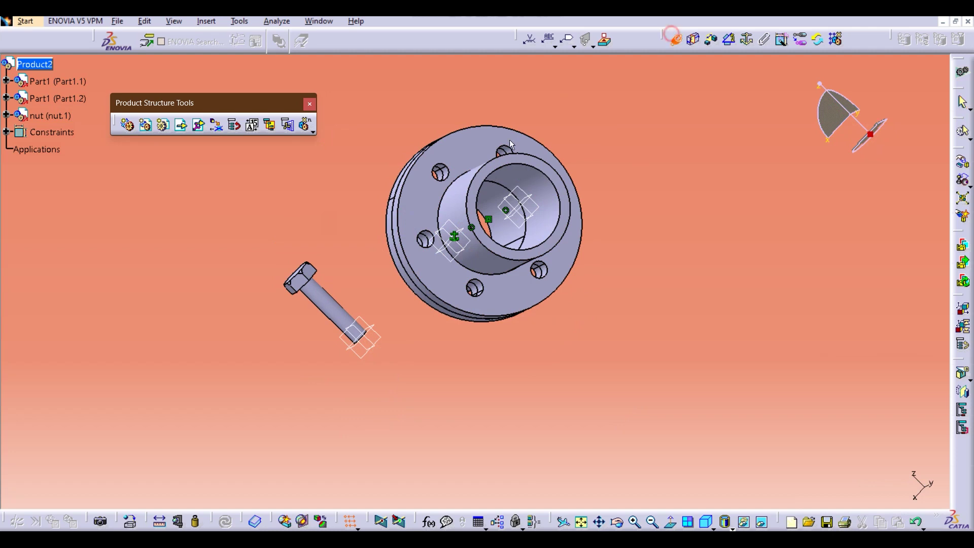
middle_click_drag(299, 311, 386, 339)
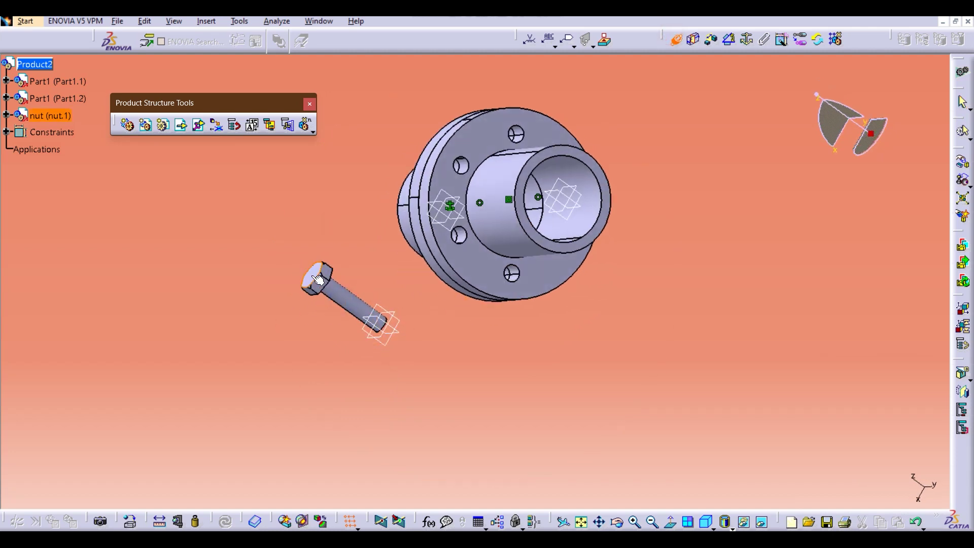
middle_click_drag(427, 311, 435, 347, "ctrl")
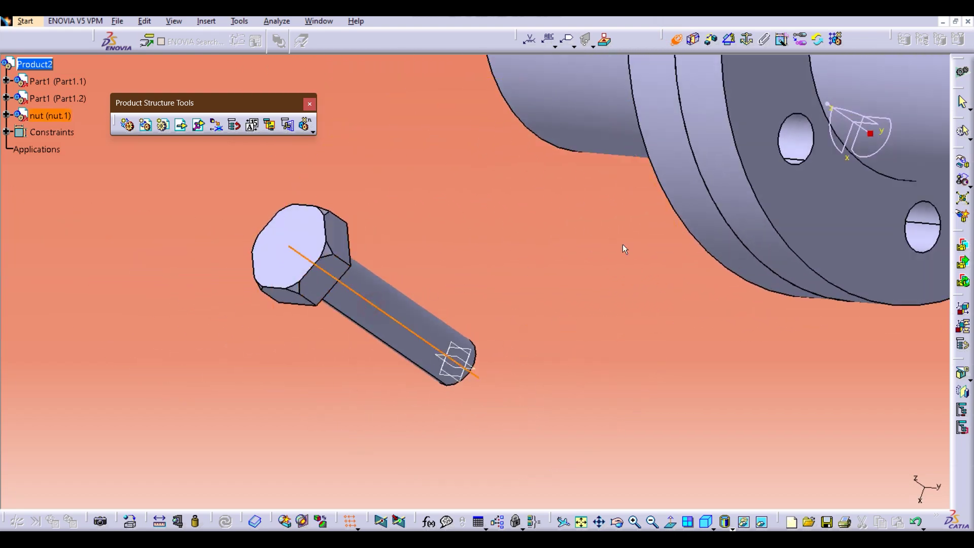
middle_click_drag(623, 245, 402, 305)
middle_click_drag(491, 272, 546, 320)
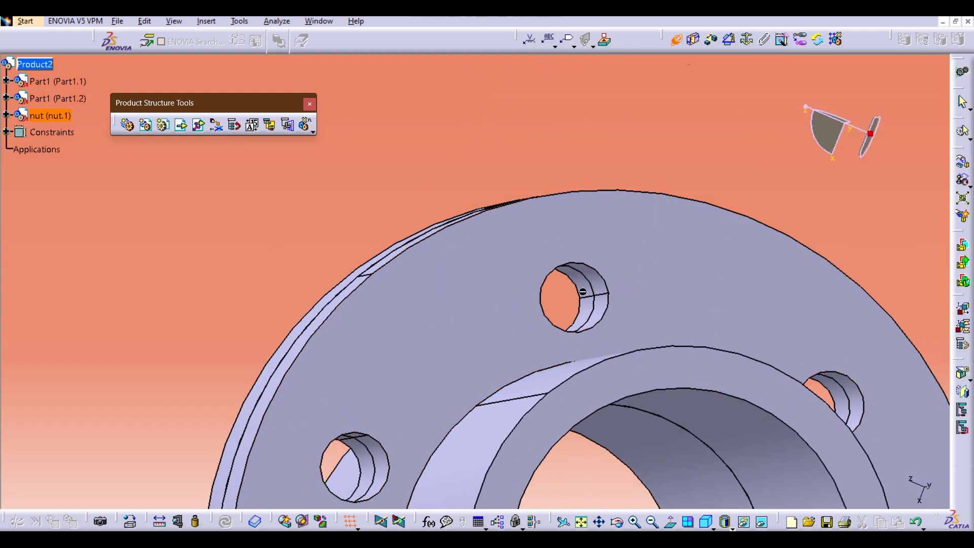
middle_click_drag(527, 374, 528, 440, "ctrl")
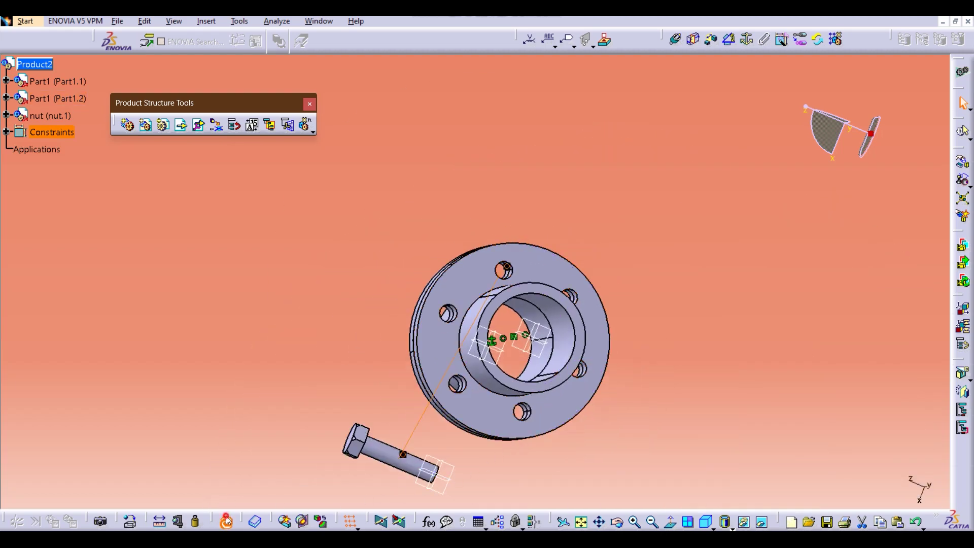
left_click(227, 520)
Step: Use Manipulation to move the bolt along the Y axis through the flange hole until its head is near the flange face
middle_click_drag(510, 372, 500, 291)
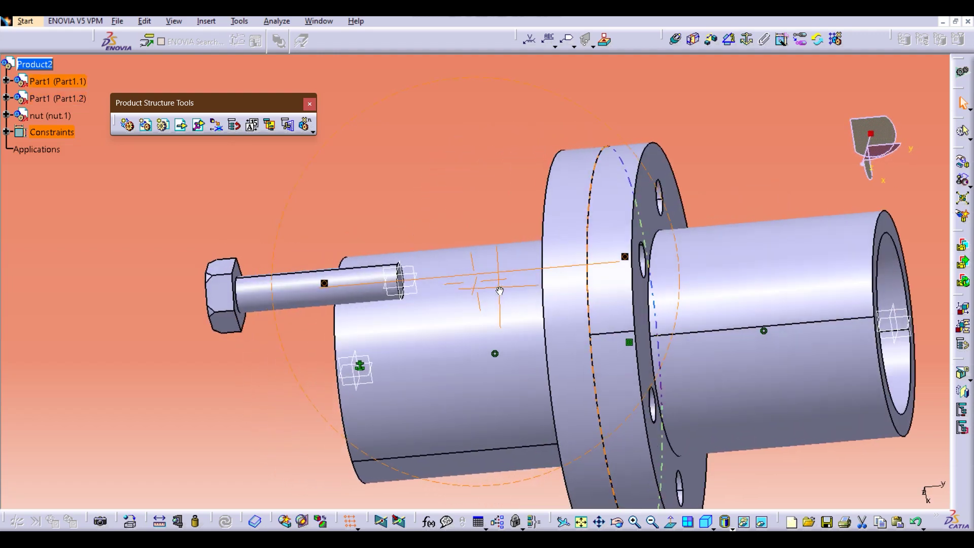
left_click(963, 163)
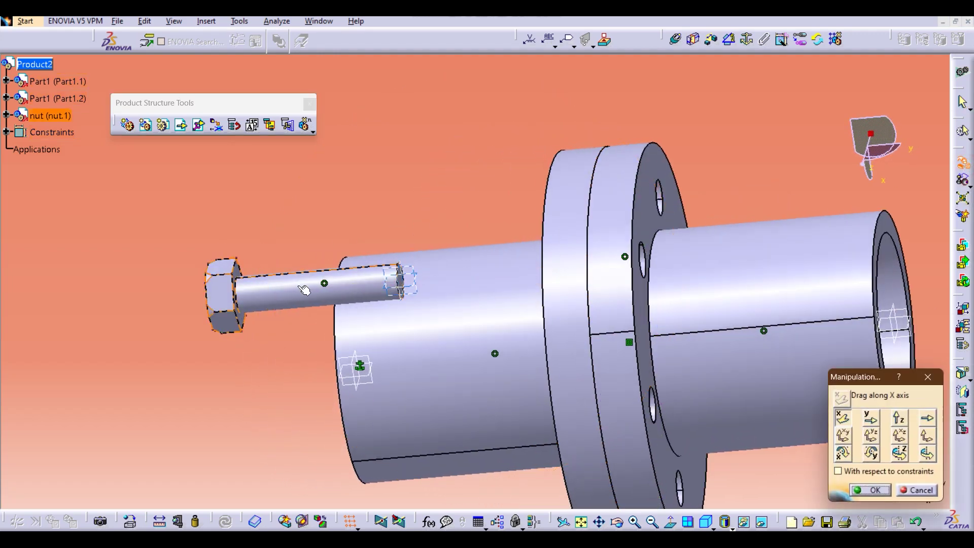
left_click_drag(304, 290, 551, 274)
left_click(877, 425)
middle_click_drag(551, 274, 695, 246)
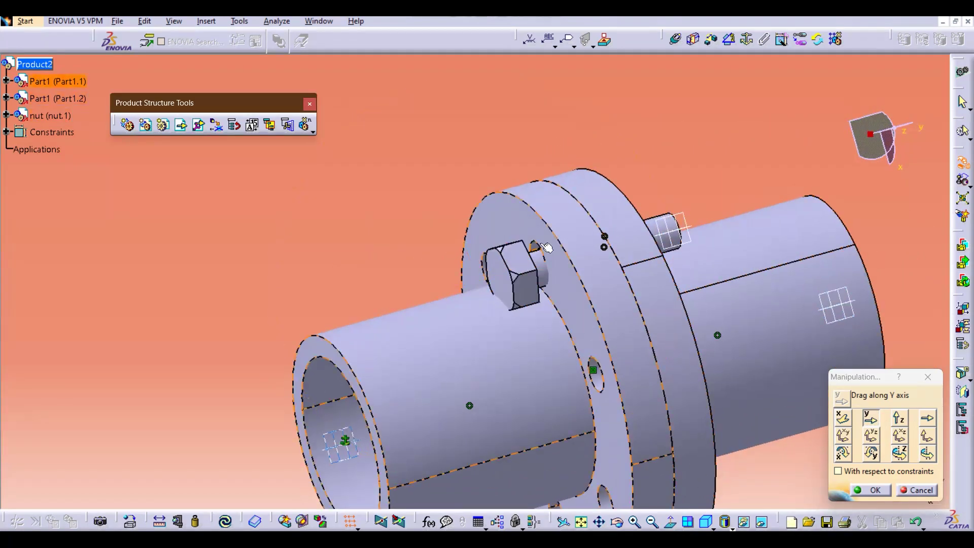
Step: Move the bolt along the X axis until it is clear of the flange rim, and accept the manipulation
left_click(843, 418)
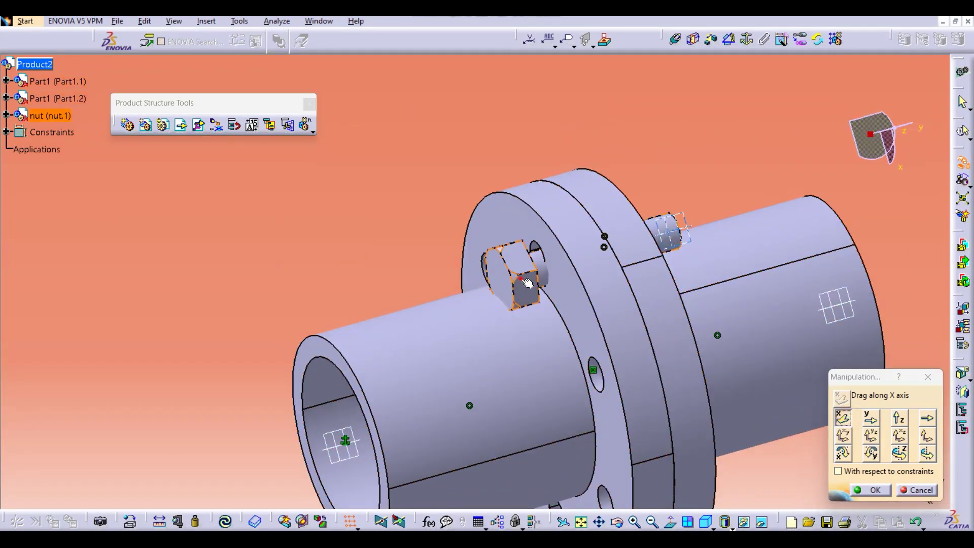
left_click_drag(515, 277, 491, 157)
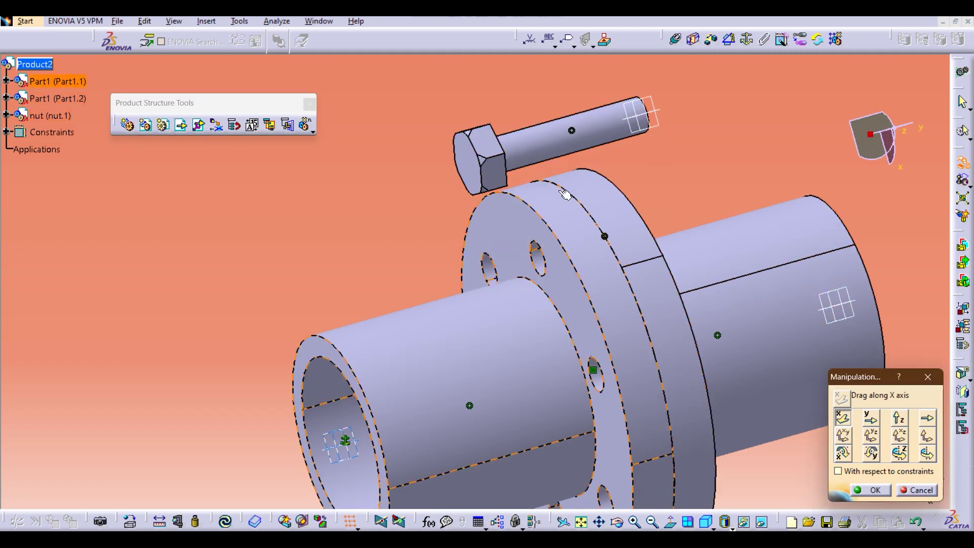
middle_click_drag(715, 289, 760, 324)
left_click(874, 470)
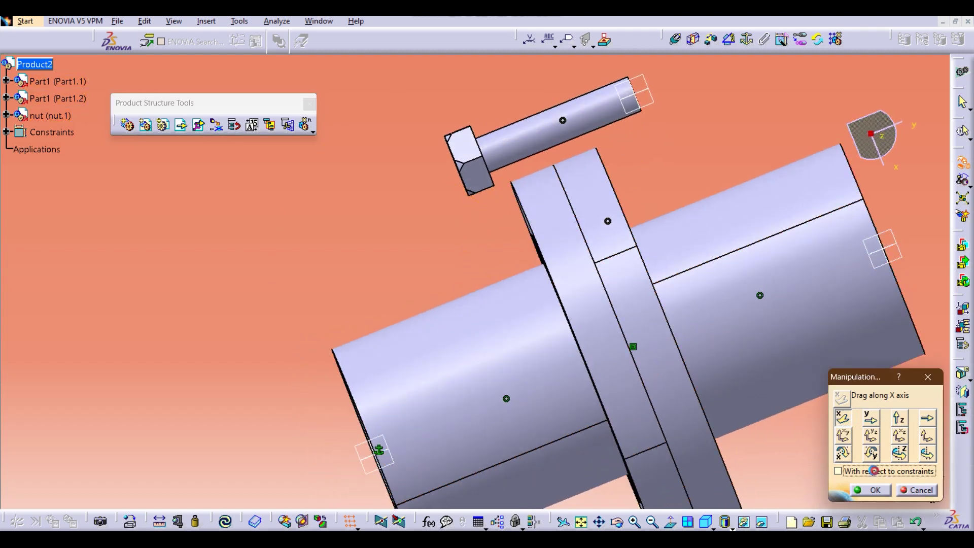
left_click(875, 490)
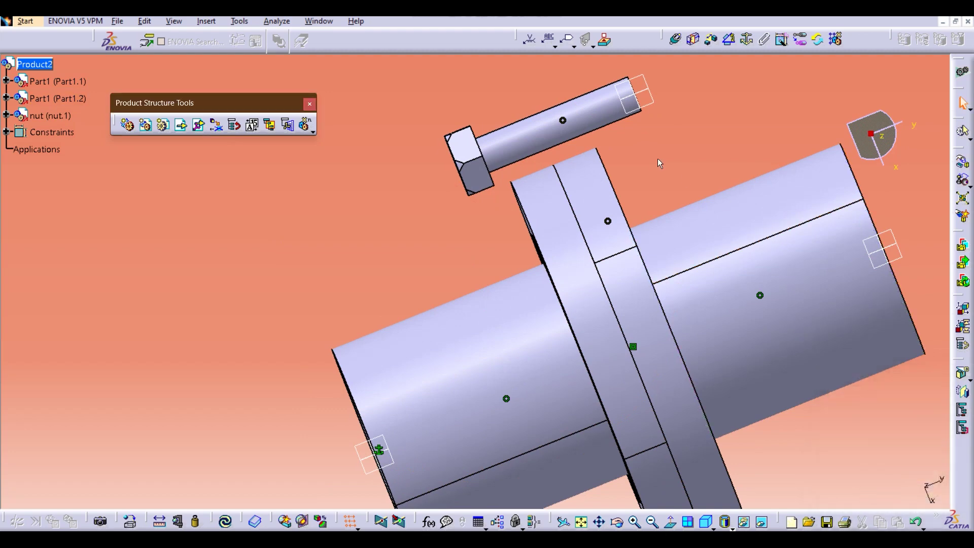
Step: Add a contact constraint between the underside of the bolt head and the outer flange face, and update the assembly
mouse_move(648, 278)
middle_mouse_down()
mouse_move(582, 288)
mouse_move(658, 290)
middle_mouse_up()
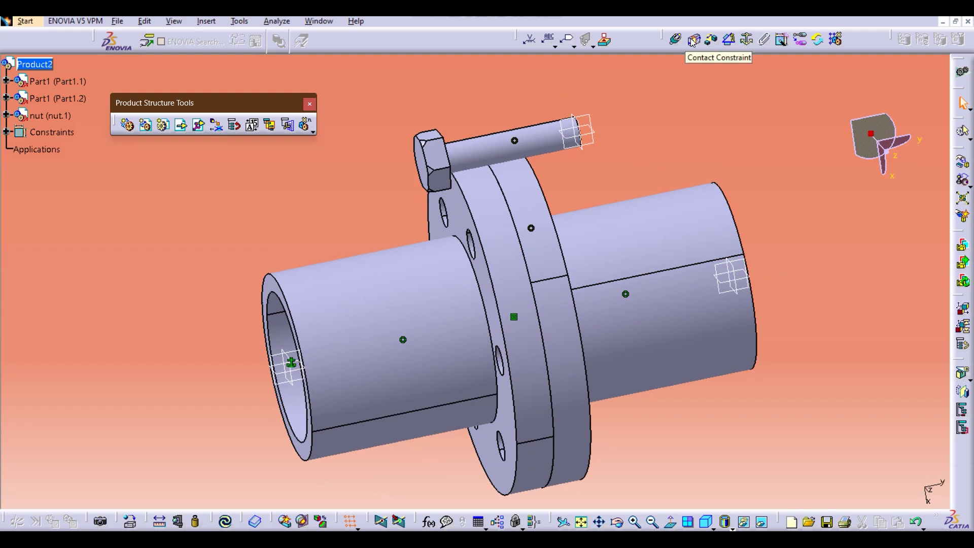
middle_click_drag(637, 290, 560, 523)
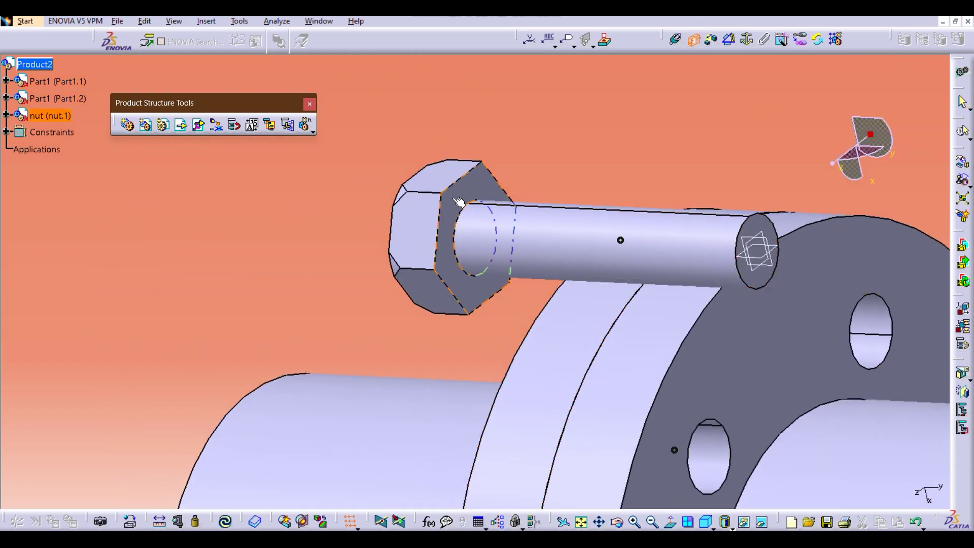
middle_click_drag(573, 366, 470, 309)
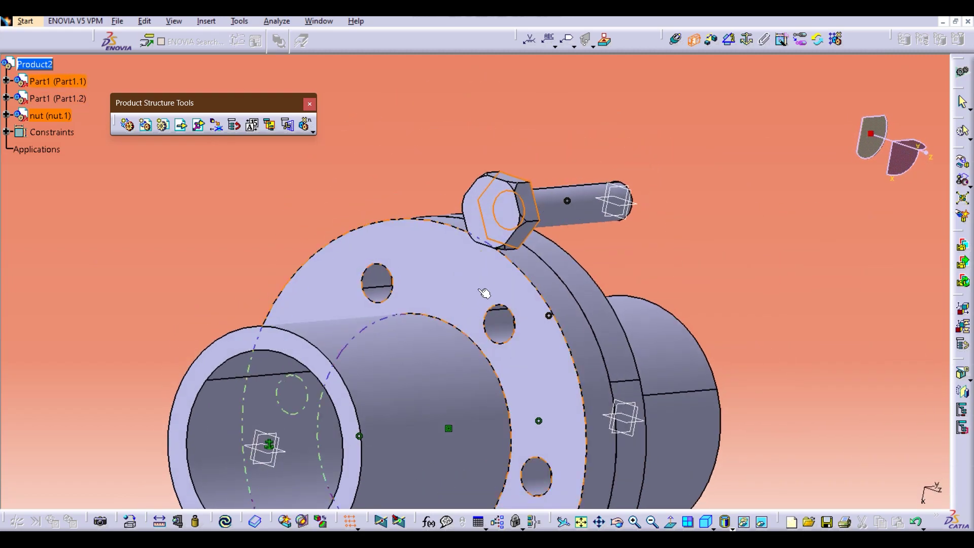
left_click(479, 290)
middle_click_drag(535, 318, 427, 326)
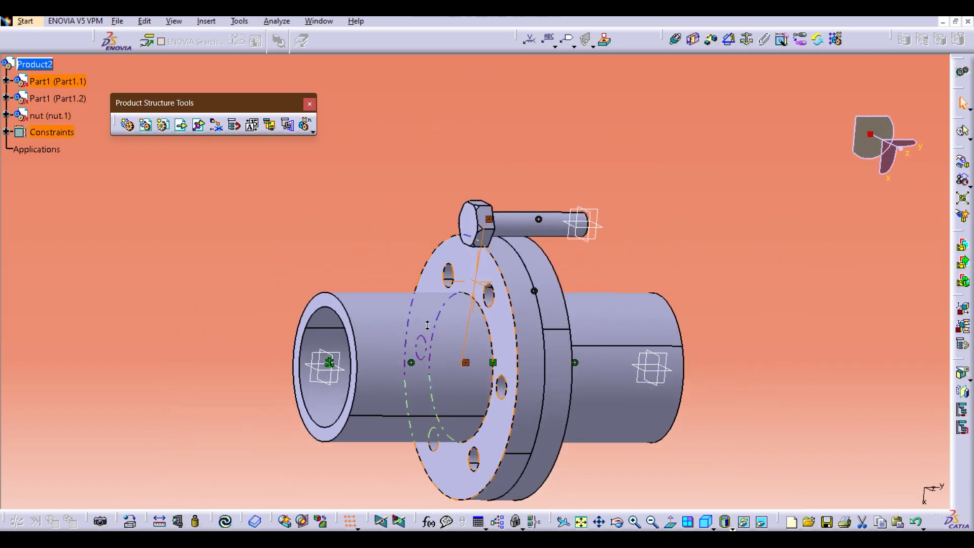
left_click(228, 521)
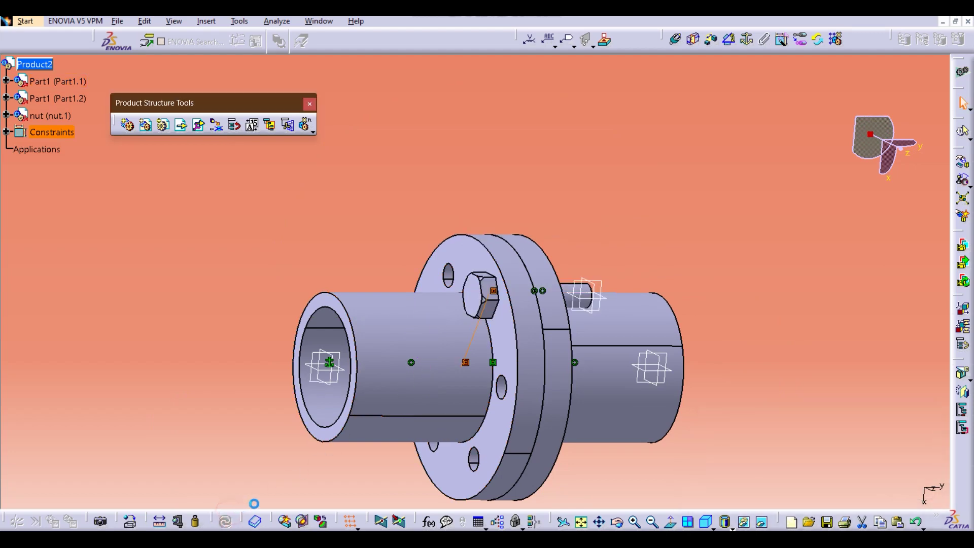
Step: Insert a second bolt.CATPart into Product2 as an existing component
middle_click_drag(595, 419, 604, 243)
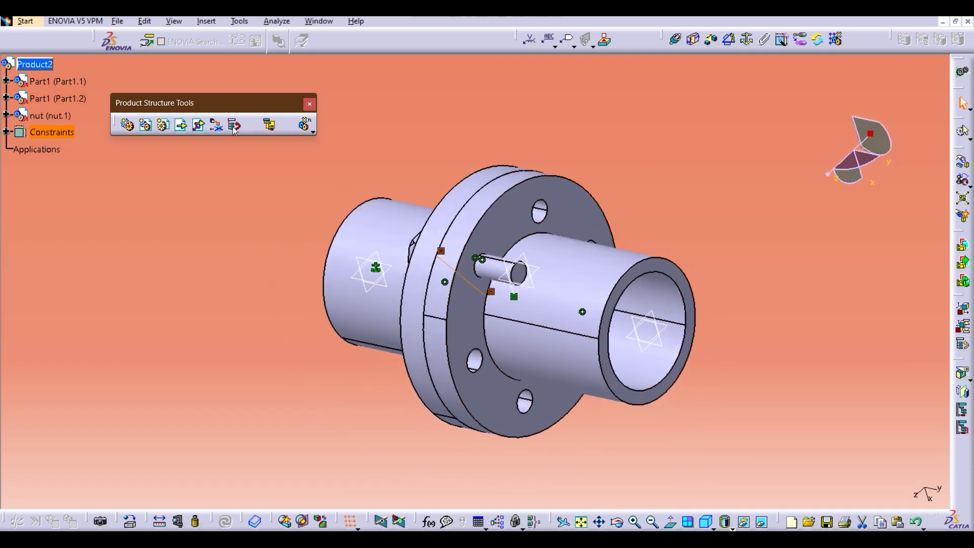
left_click(181, 126)
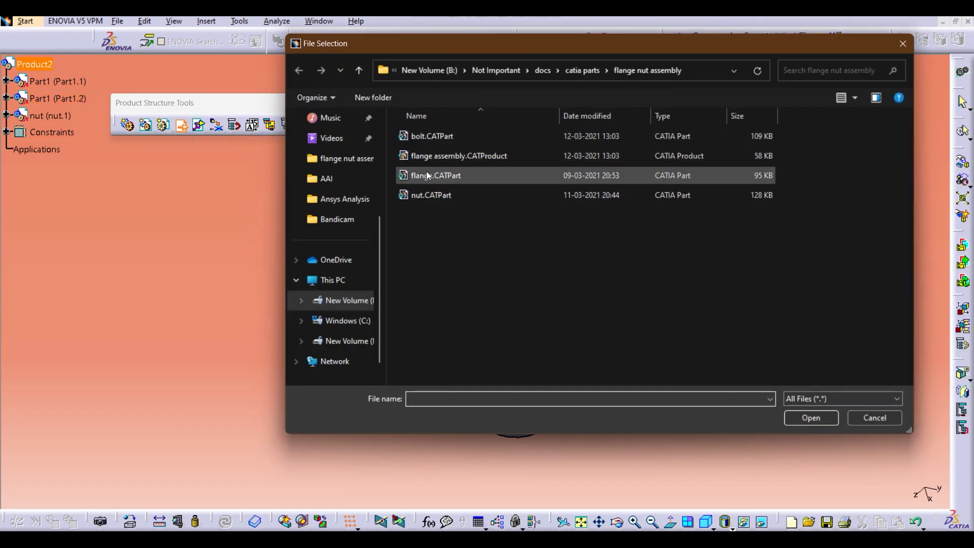
left_click(435, 136)
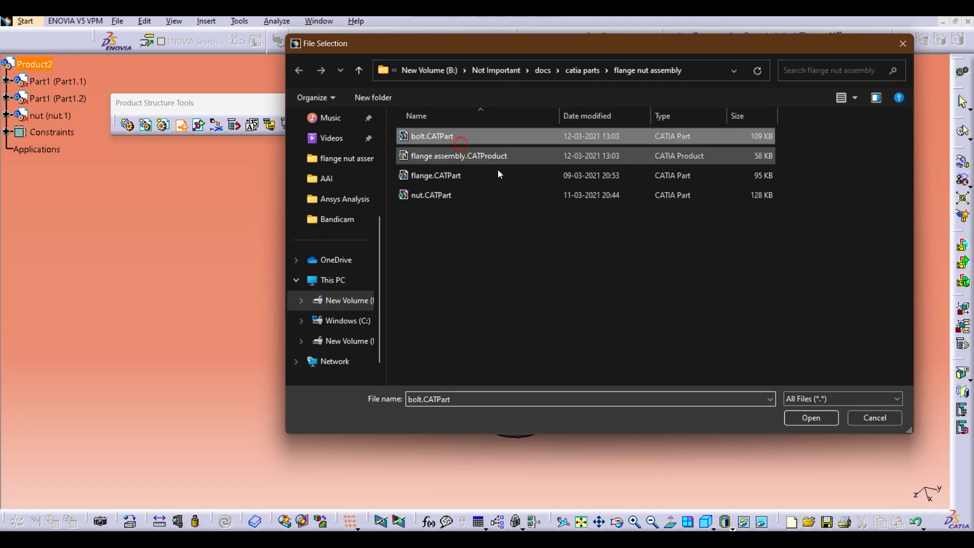
left_click(800, 419)
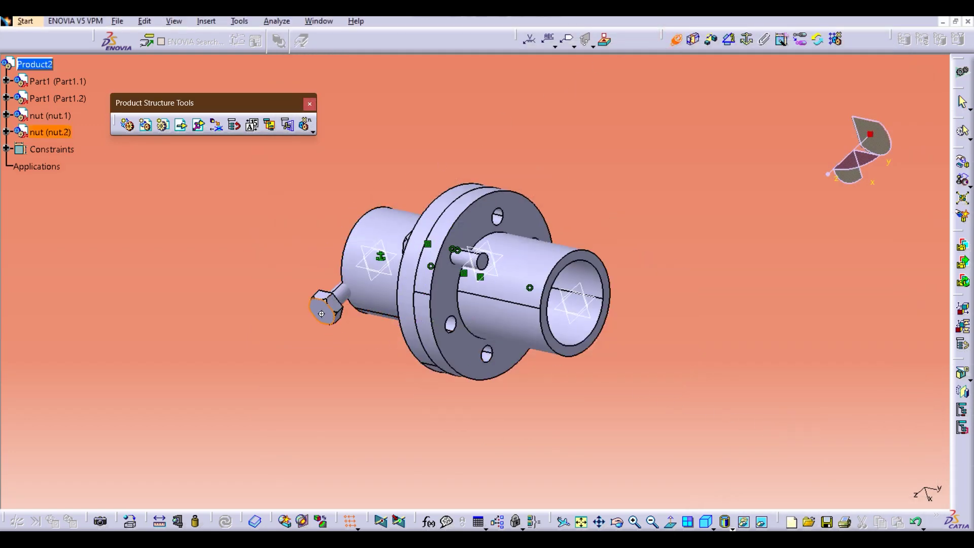
Step: Add a coincidence constraint between the second bolt's axis and the axis of a neighbouring empty flange hole, and update the assembly
middle_click_drag(321, 313, 323, 242, "ctrl")
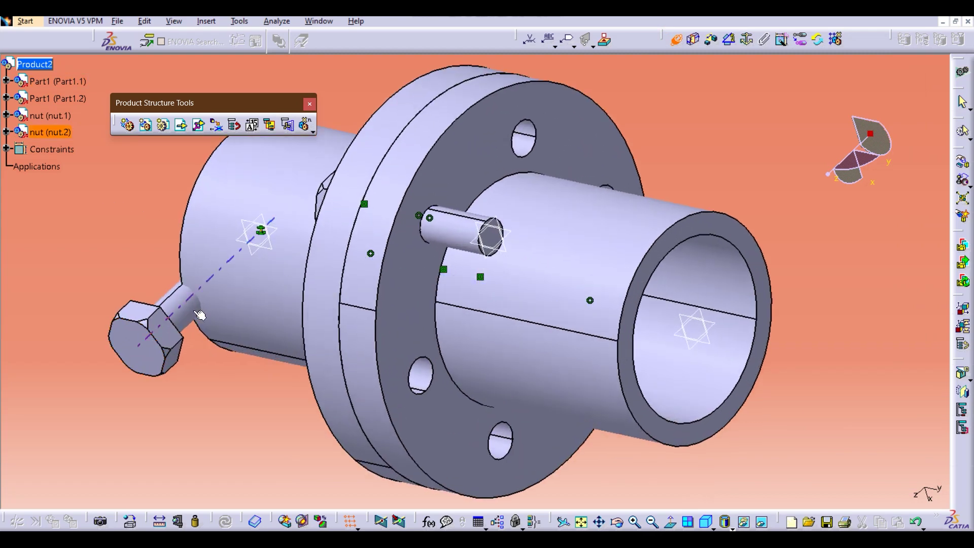
left_click(532, 145)
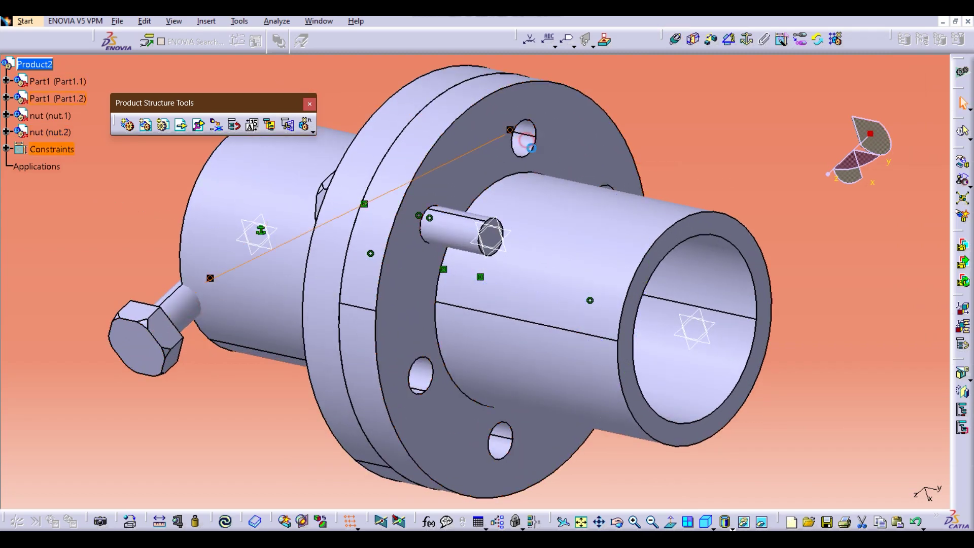
left_click(227, 522)
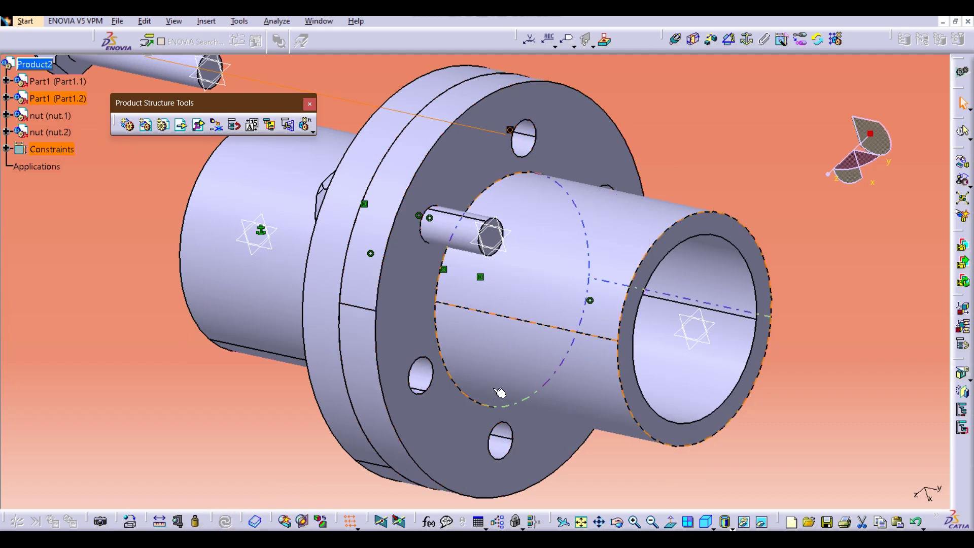
Step: Add a contact constraint between the underside of the second bolt's head and the outer flange face, and update the assembly
left_click(689, 43)
middle_click_drag(401, 271, 672, 442)
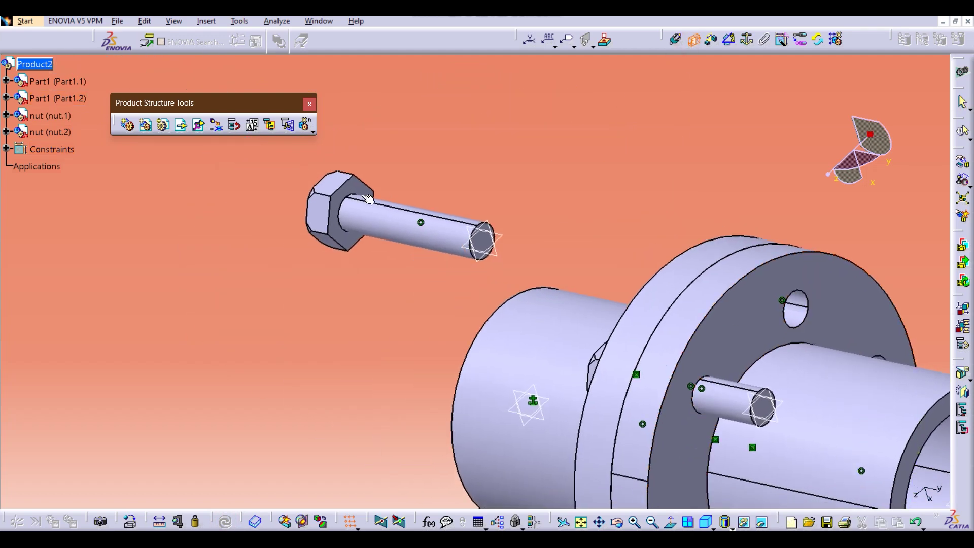
middle_click_drag(484, 252, 261, 440)
left_click(517, 316)
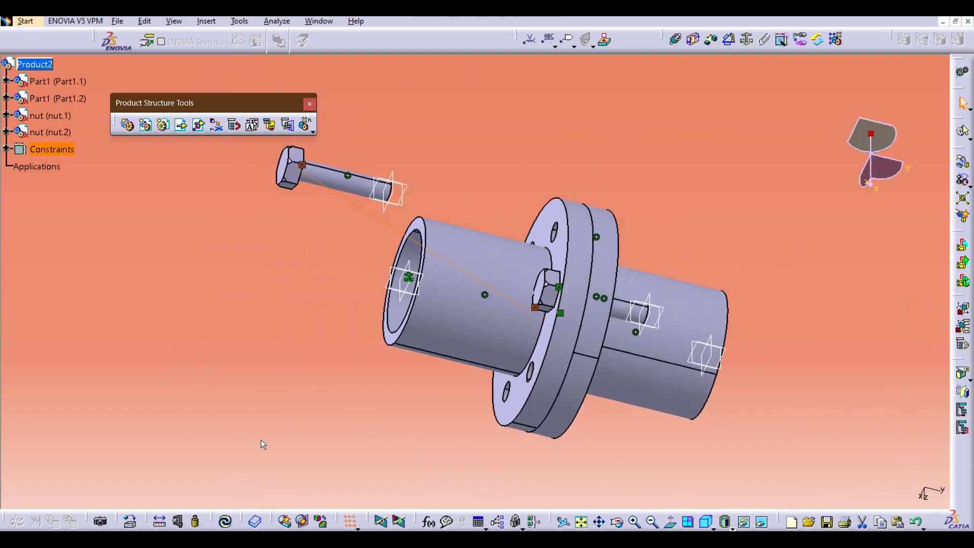
left_click(225, 521)
middle_click_drag(533, 228, 467, 267)
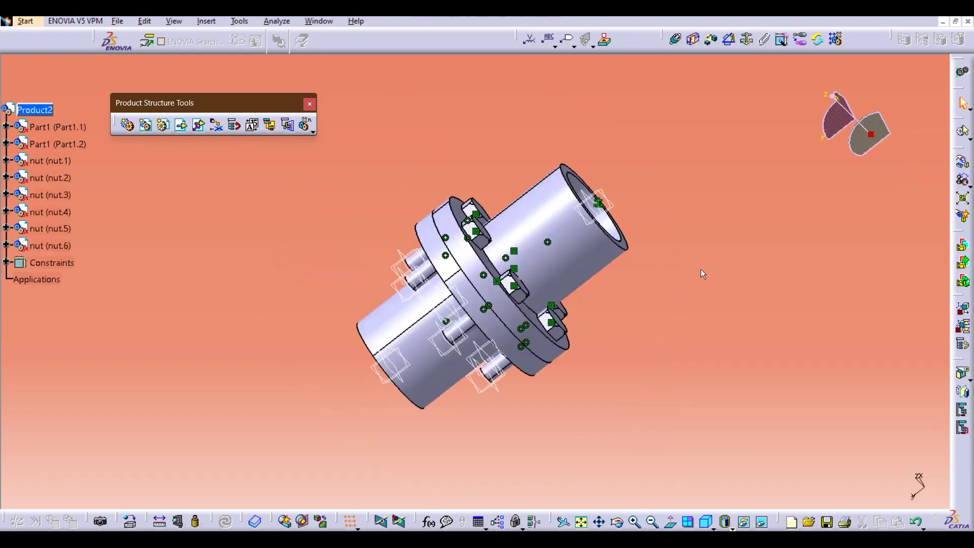
Step: Insert nut.CATPart into Product2 as an existing component
middle_click_drag(702, 269, 417, 239)
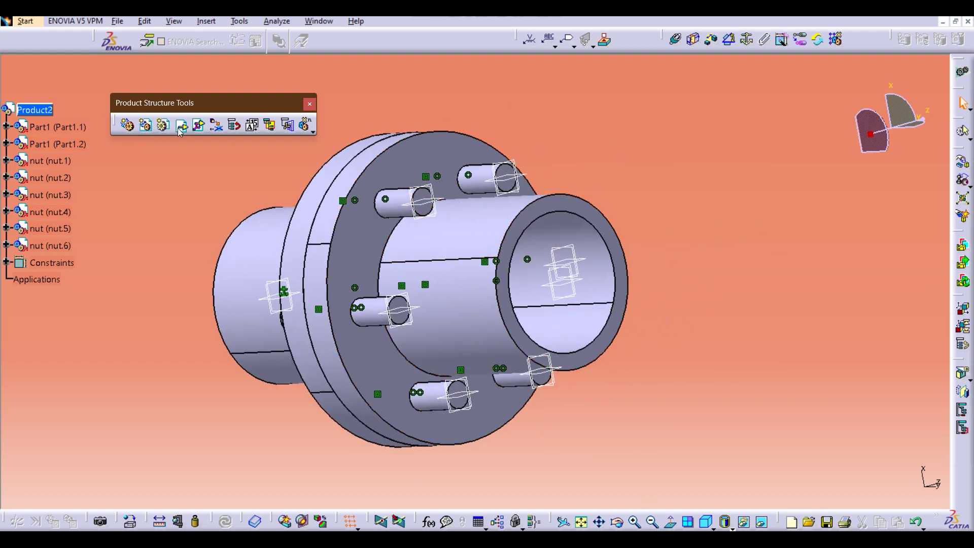
left_click(34, 109)
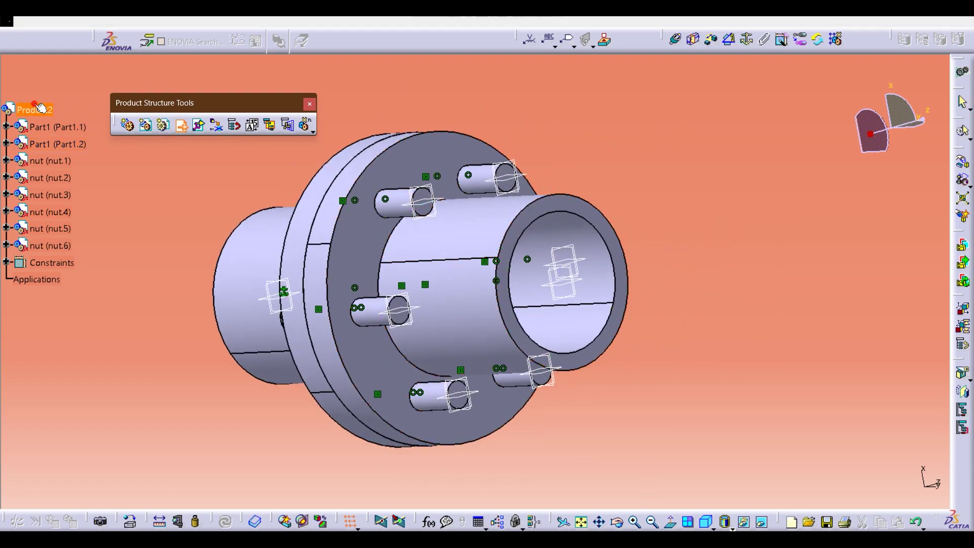
left_click(545, 193)
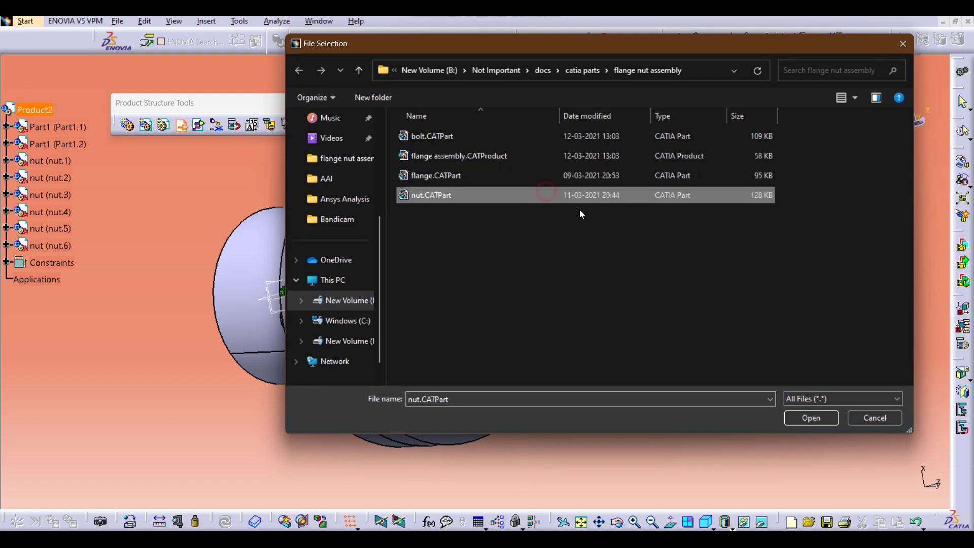
left_click(810, 418)
Step: Use Manipulation to move the nut along the X axis until it is clear of the flanges, and accept it
middle_click_drag(631, 322, 467, 299)
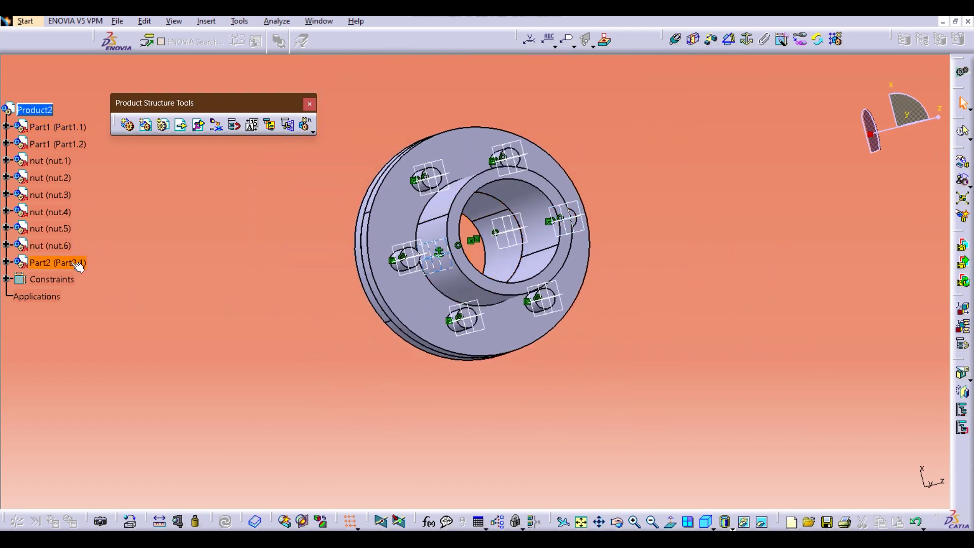
left_click(962, 161)
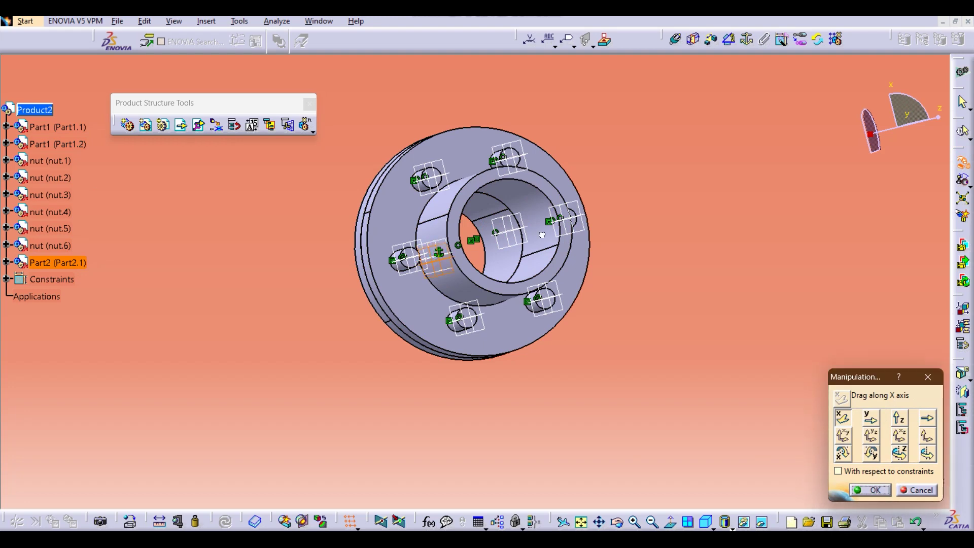
left_click_drag(542, 234, 576, 428)
middle_click_drag(576, 428, 505, 299)
left_click(870, 490)
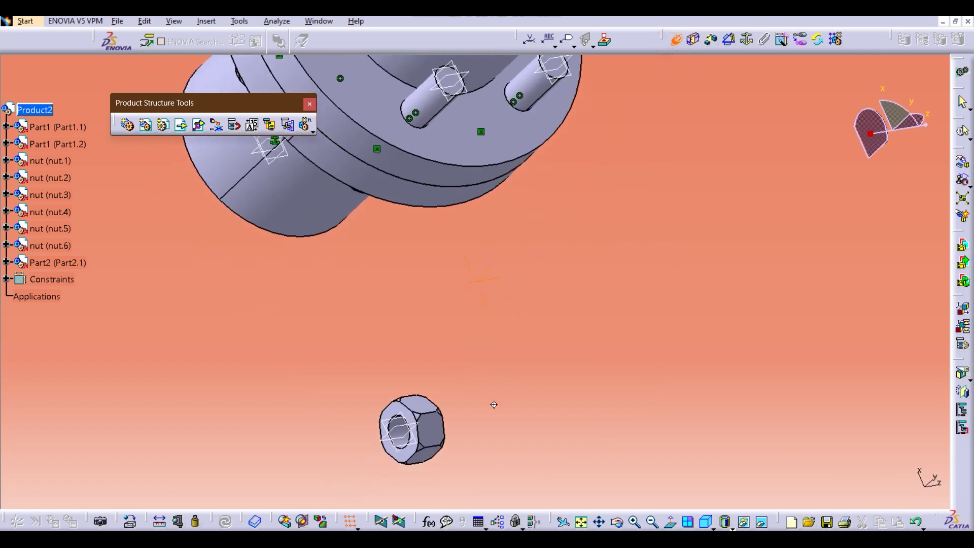
Step: Add a coincidence constraint between the nut's axis and the axis of one bolted flange hole, and update the assembly
middle_click_drag(494, 405, 467, 303)
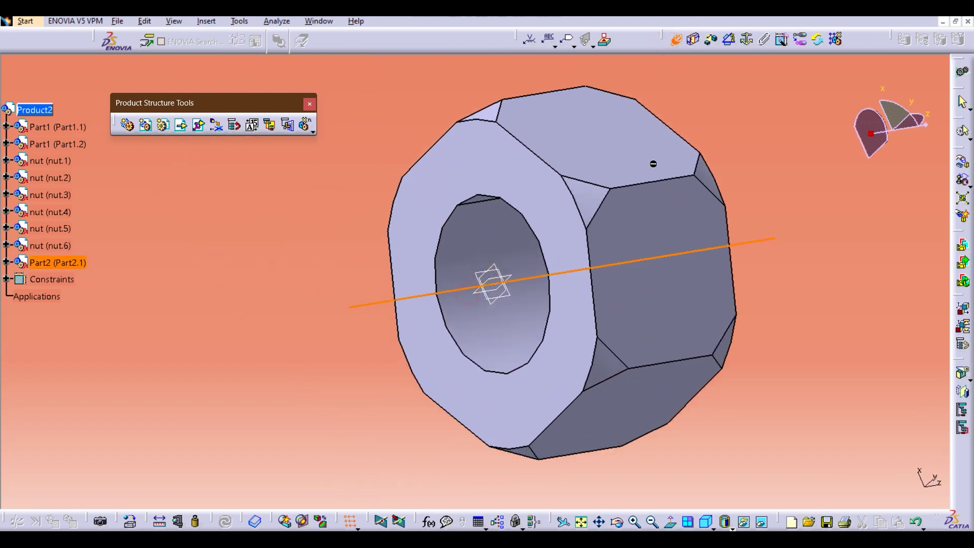
middle_click_drag(653, 163, 498, 248)
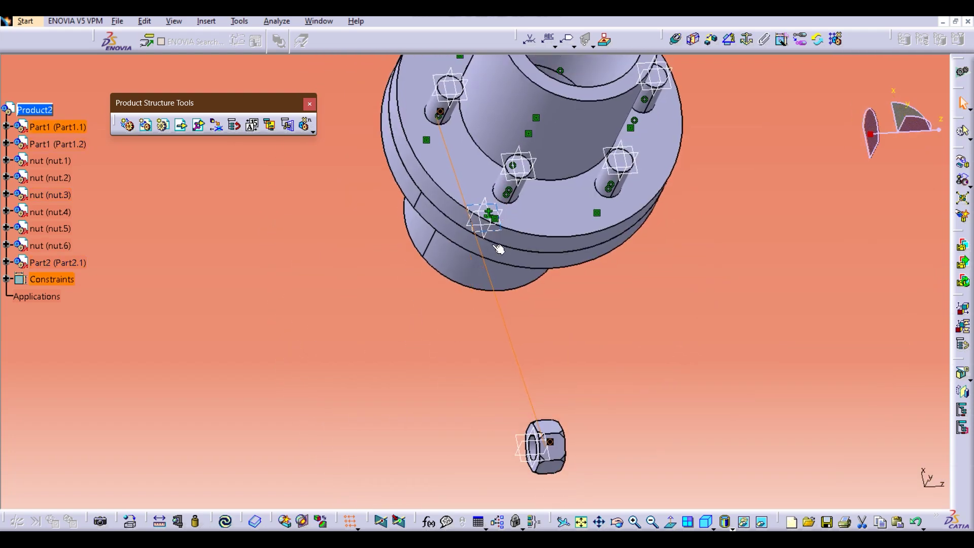
left_click(228, 522)
Step: Add a contact constraint between the nut's flat face and the flange face on the bolt-end side, and update the assembly
middle_click_drag(503, 293, 582, 279)
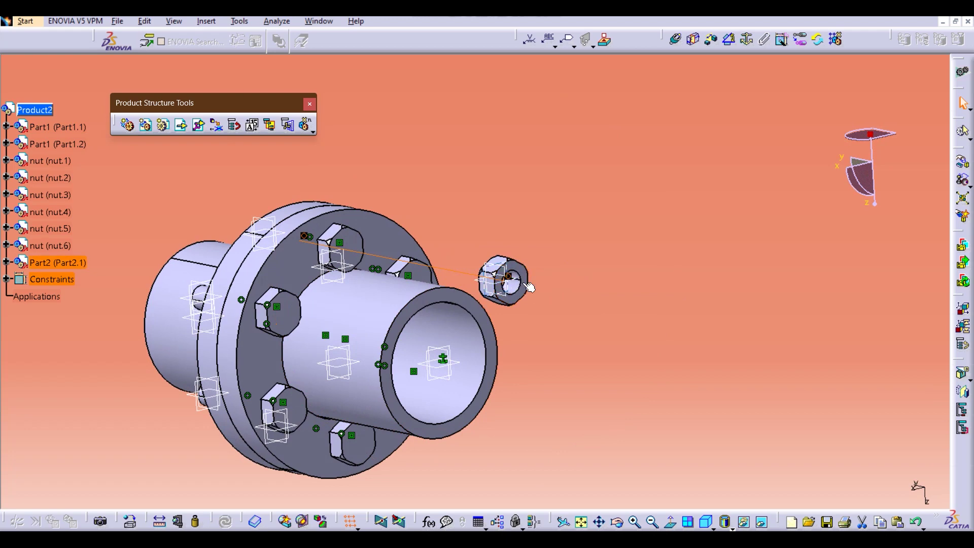
middle_click_drag(393, 233, 509, 283)
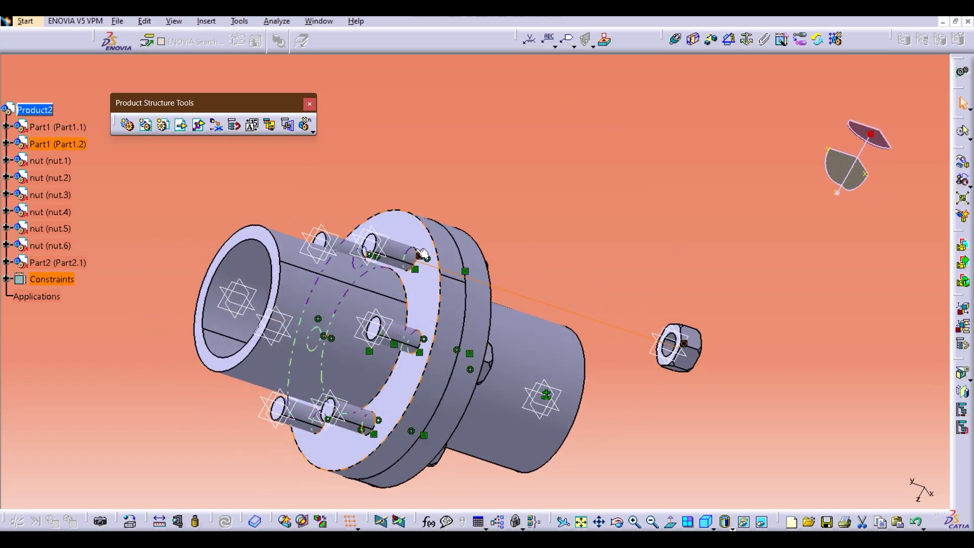
middle_click_drag(695, 263, 455, 240)
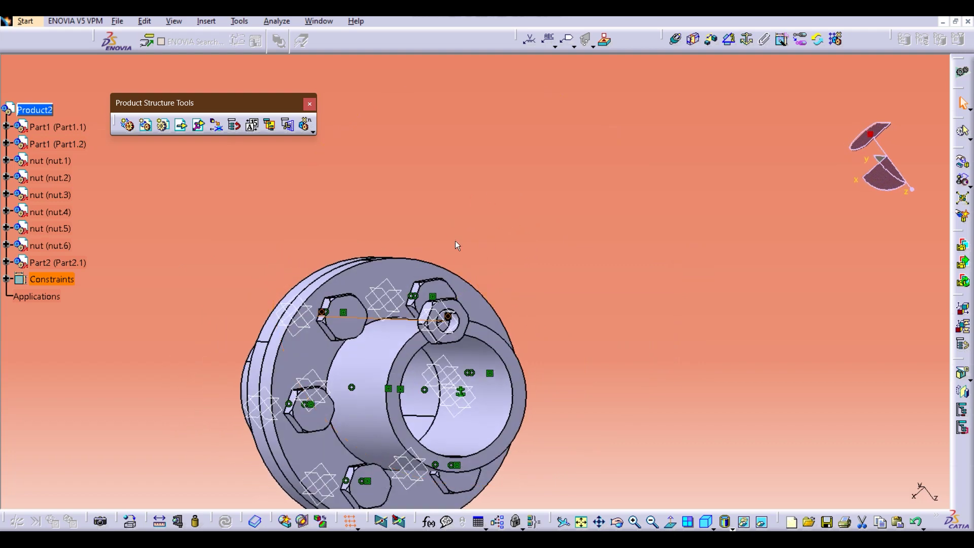
middle_click_drag(487, 352, 476, 136, "ctrl")
middle_click_drag(447, 192, 500, 380, "ctrl")
middle_click_drag(426, 305, 663, 344)
middle_click_drag(394, 290, 458, 359)
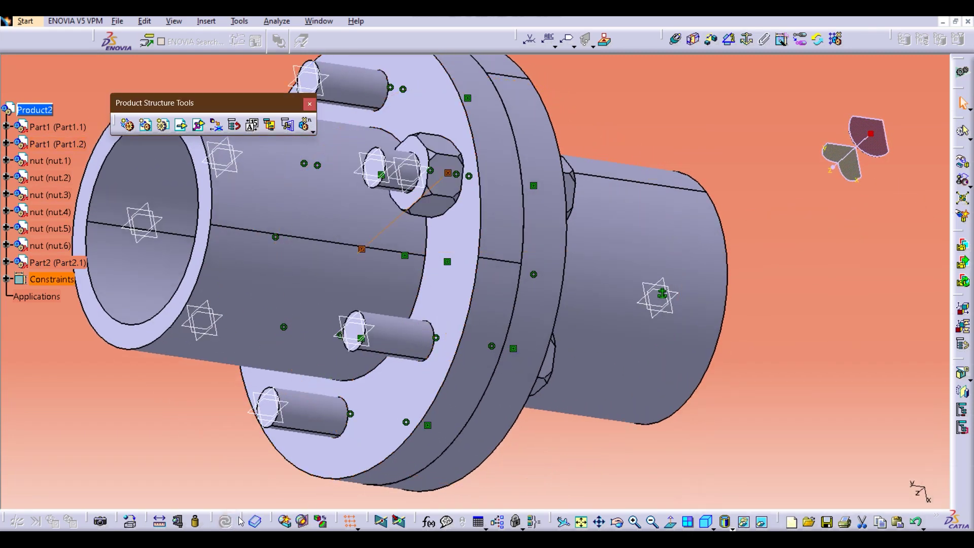
middle_click_drag(499, 397, 569, 305)
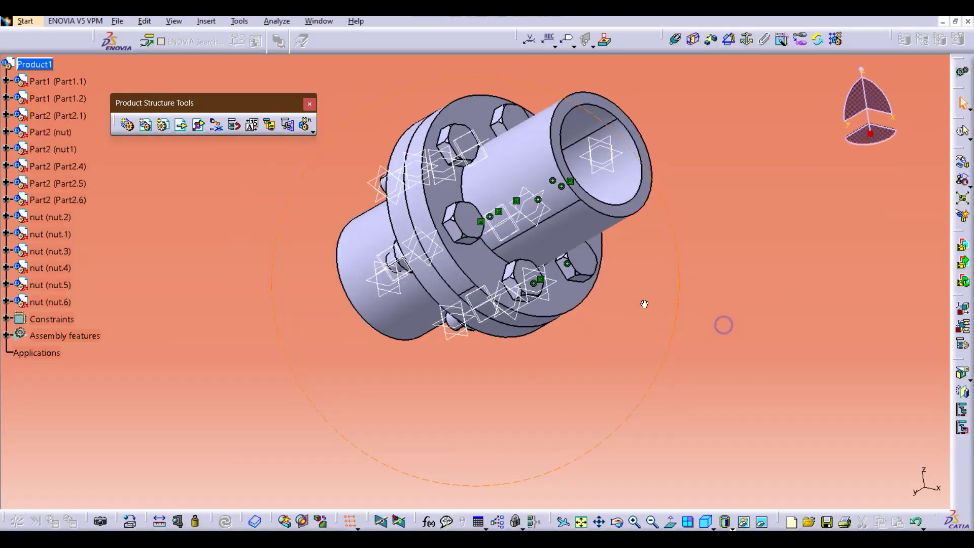
middle_click_drag(644, 304, 547, 294)
middle_click_drag(513, 235, 389, 184)
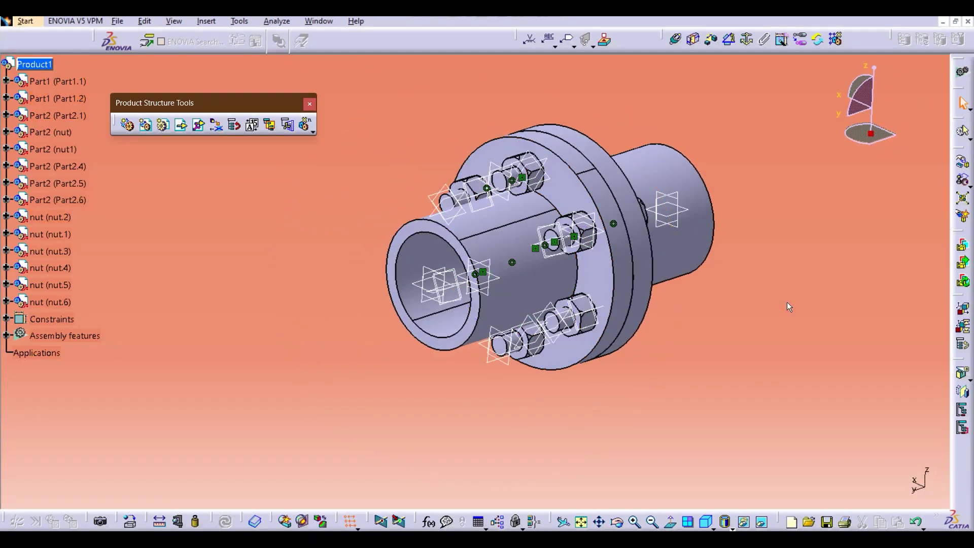